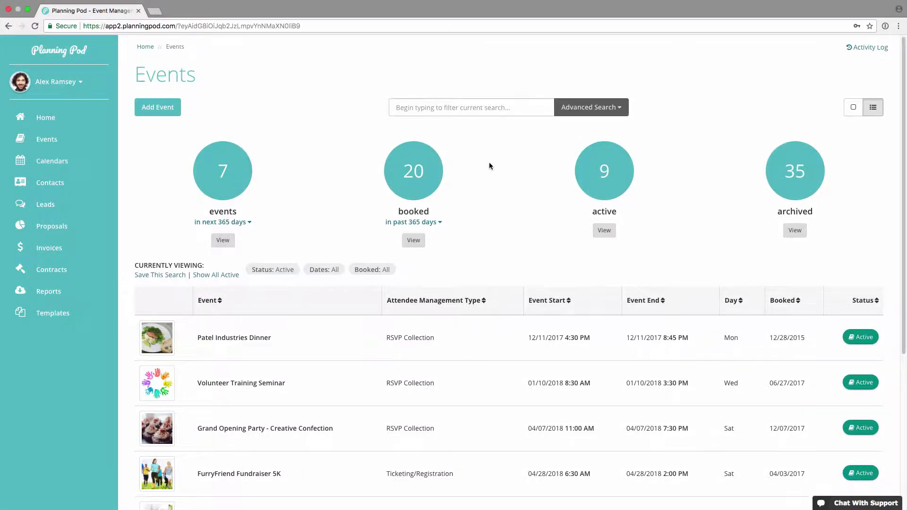
Open the Grand Opening Party - Creative Confection event and go to its Floorplans page
scroll(489, 163, "down", 5)
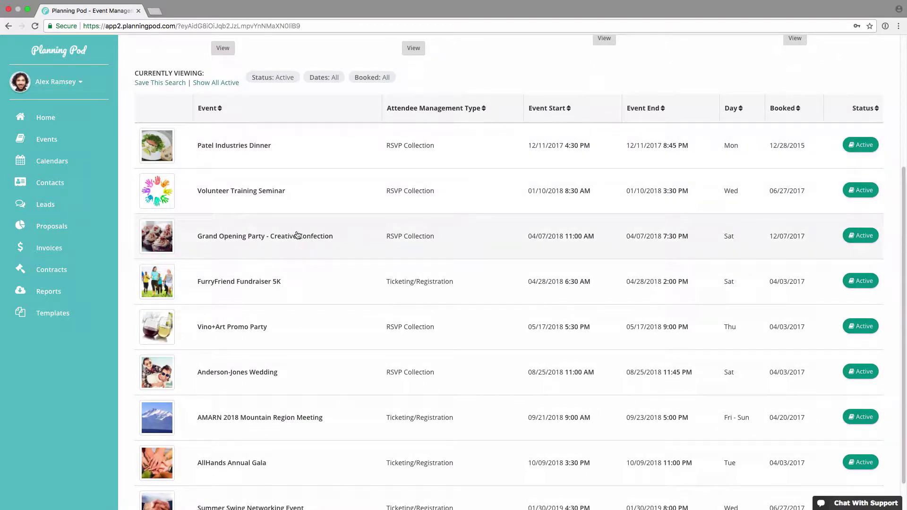
left_click(298, 236)
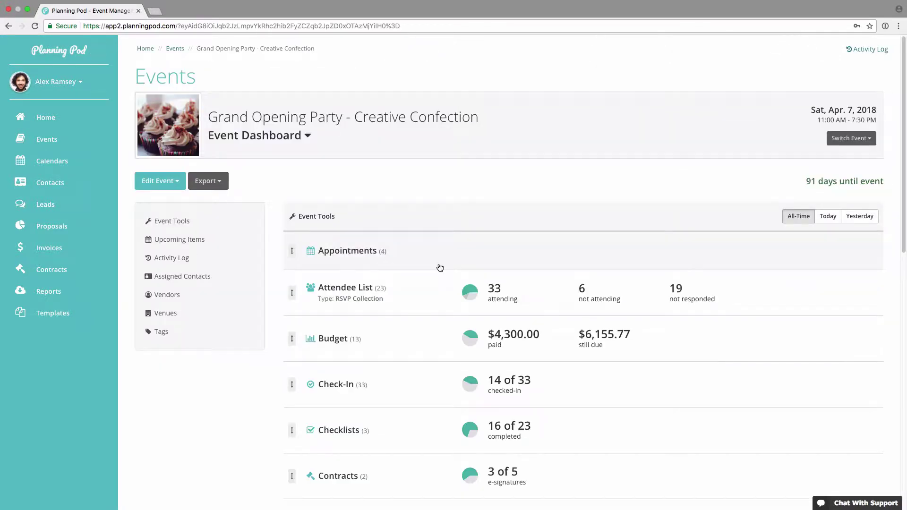
scroll(440, 268, "down", 5)
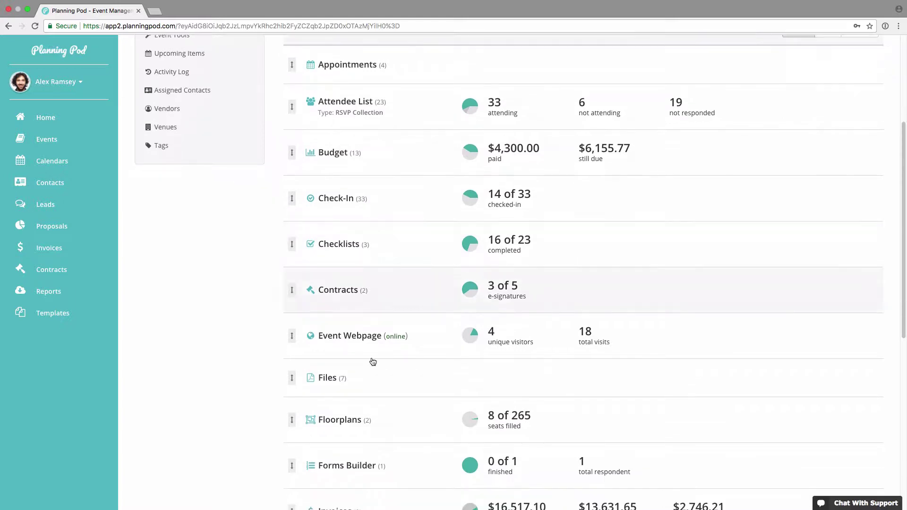
left_click(355, 420)
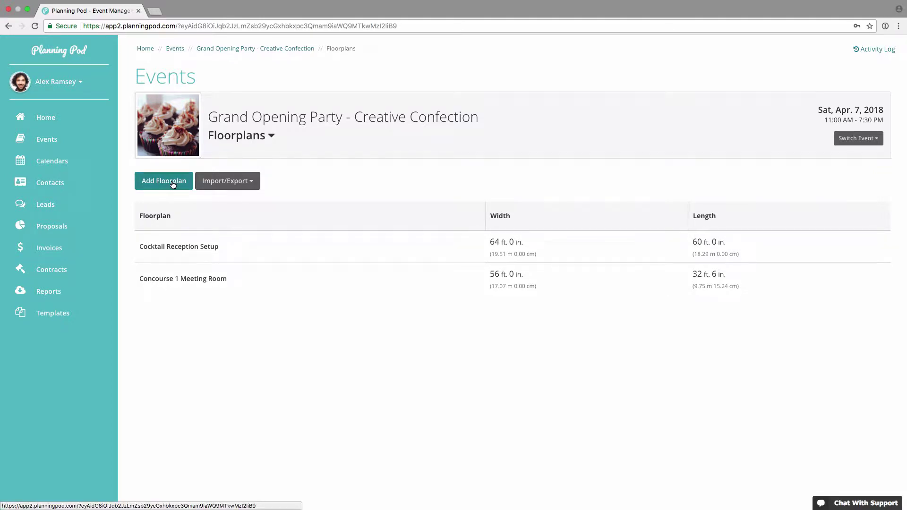
left_click(228, 181)
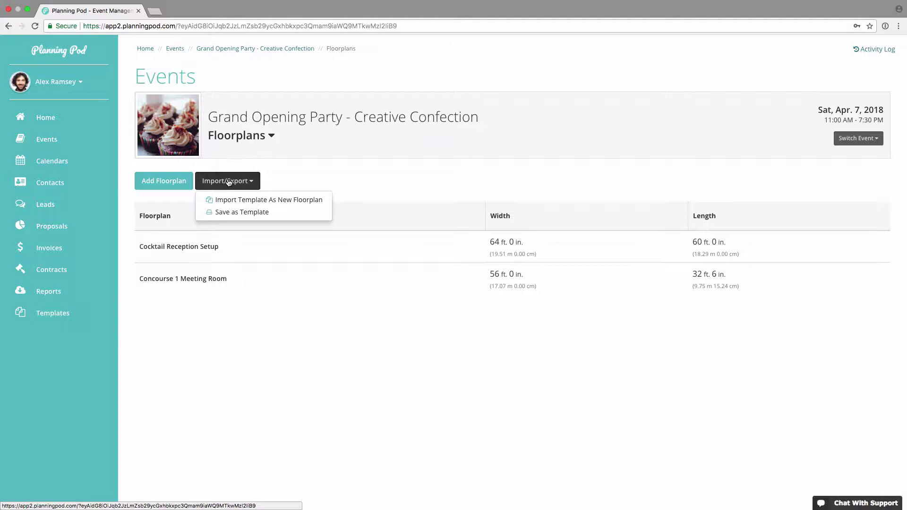
left_click(254, 200)
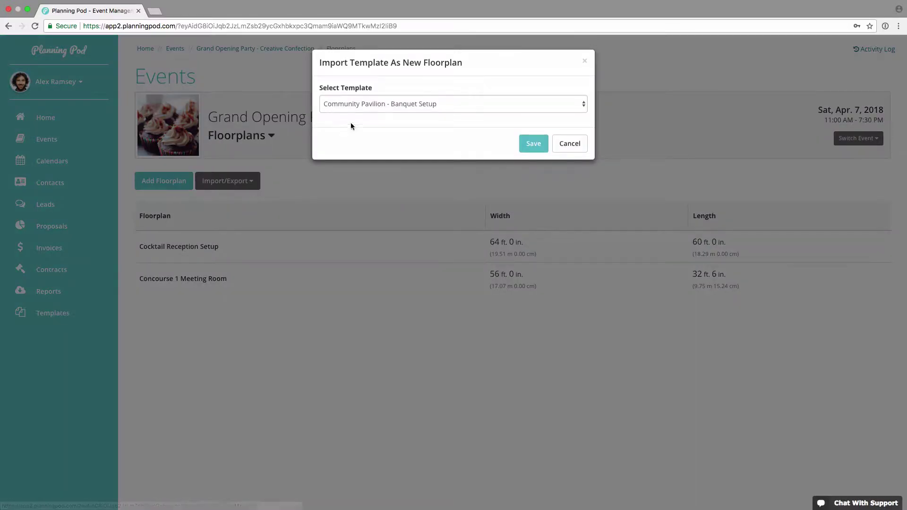
left_click(405, 105)
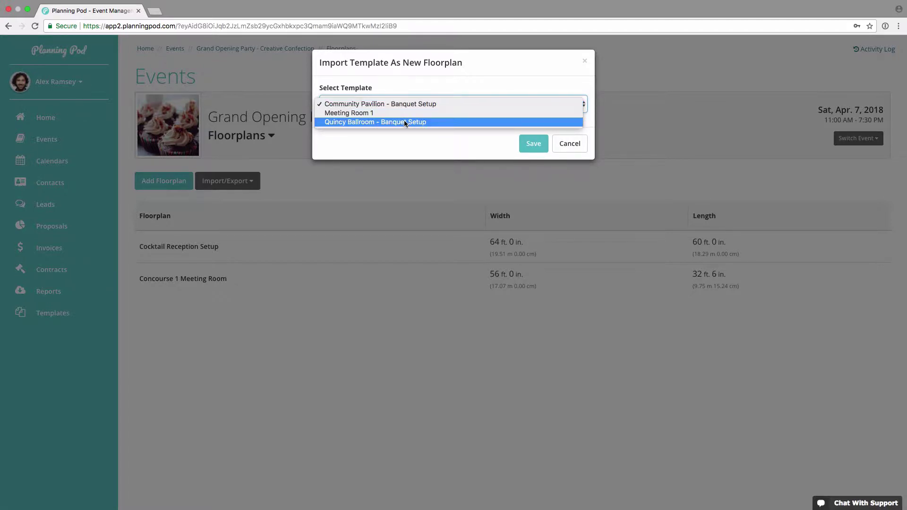
left_click(414, 79)
left_click(576, 143)
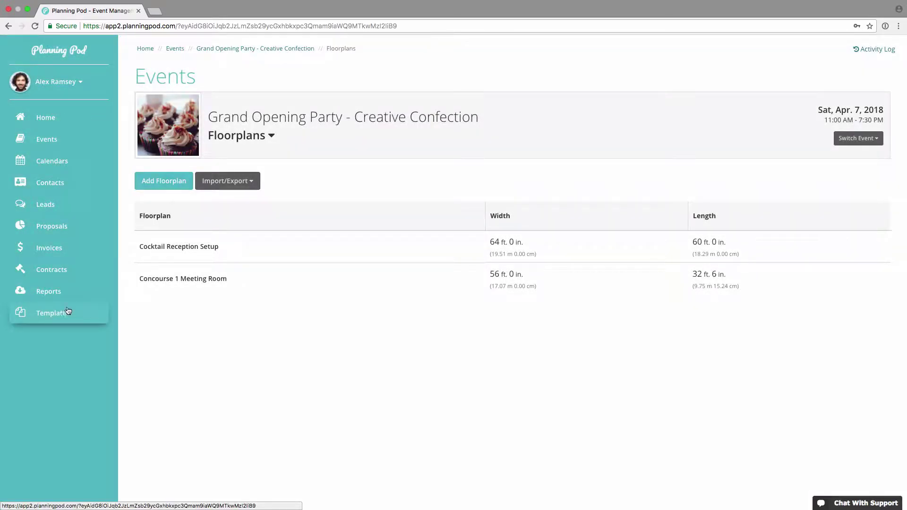
Open the Quincy Ballroom - Banquet Setup template from the Floorplan Templates list
left_click(69, 315)
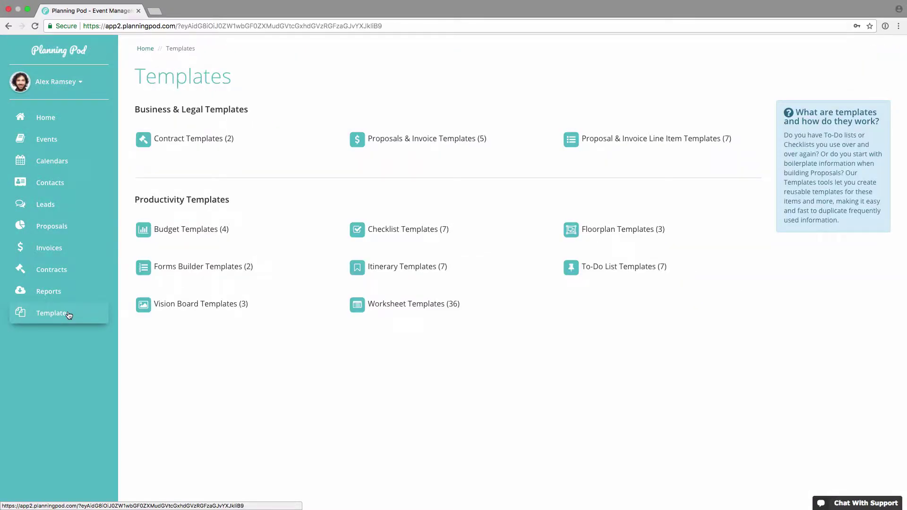
left_click(625, 231)
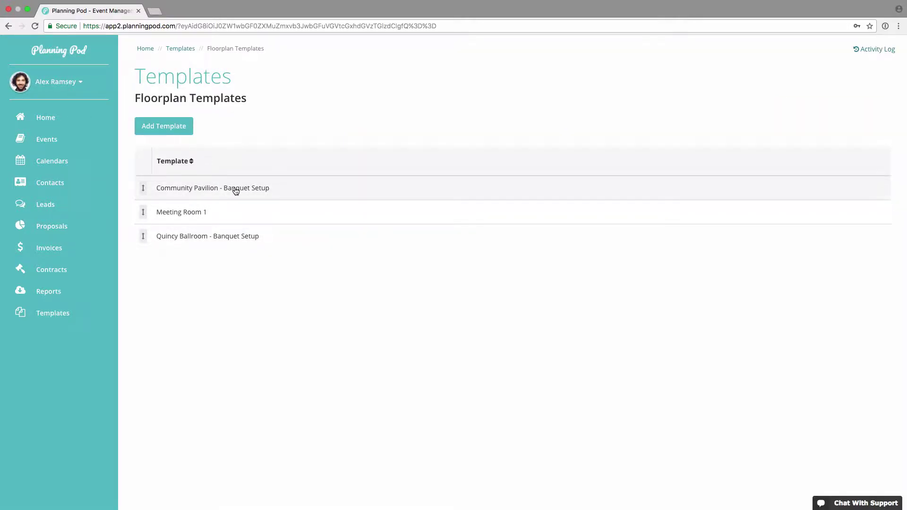
left_click(229, 241)
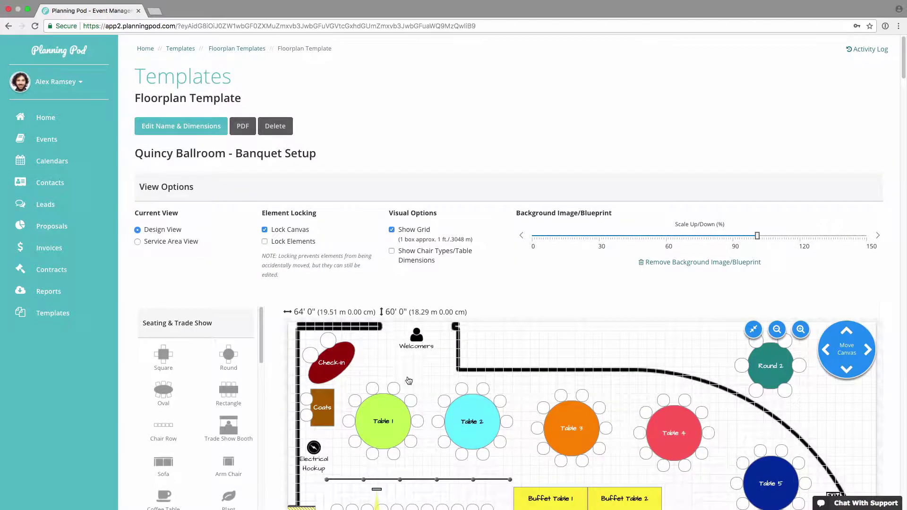
Look over the Quincy Ballroom template, then return to the Floorplan Templates list
scroll(400, 401, "down", 5)
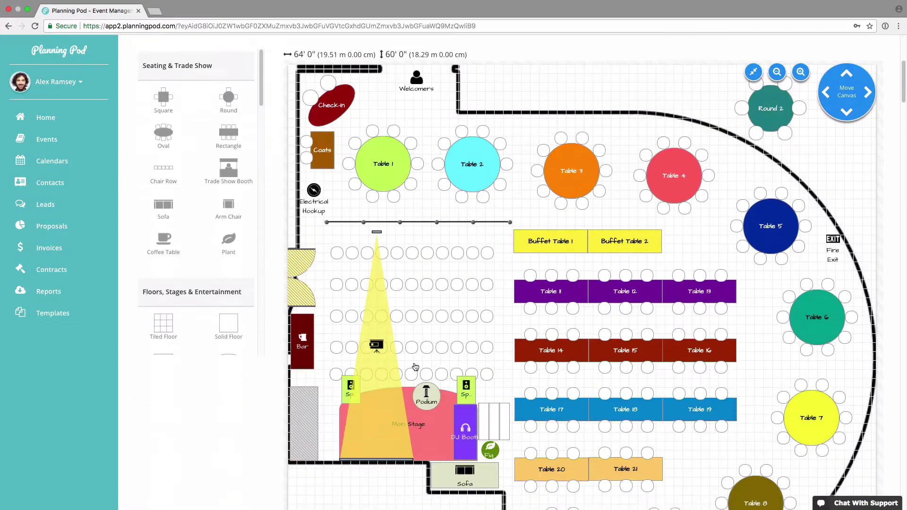
scroll(415, 367, "down", 1)
scroll(193, 272, "down", 4)
scroll(193, 270, "up", 6)
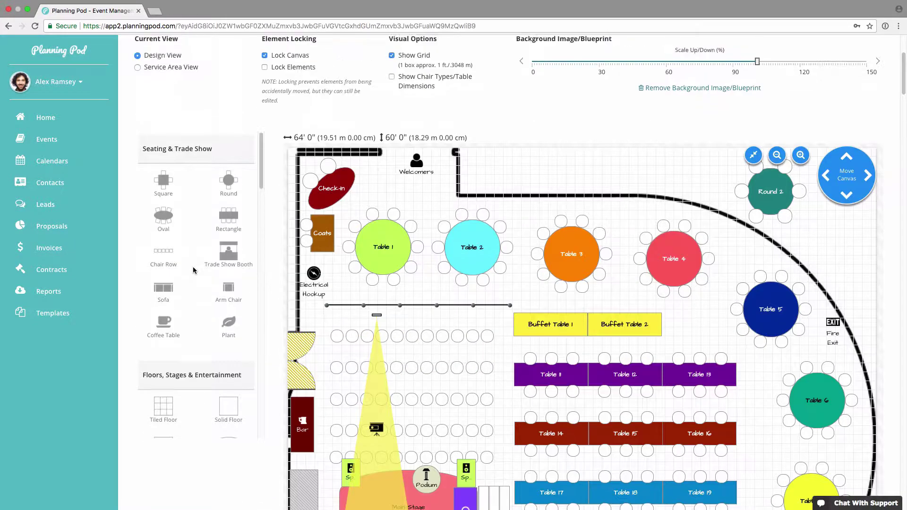
scroll(194, 271, "up", 2)
scroll(433, 322, "up", 3)
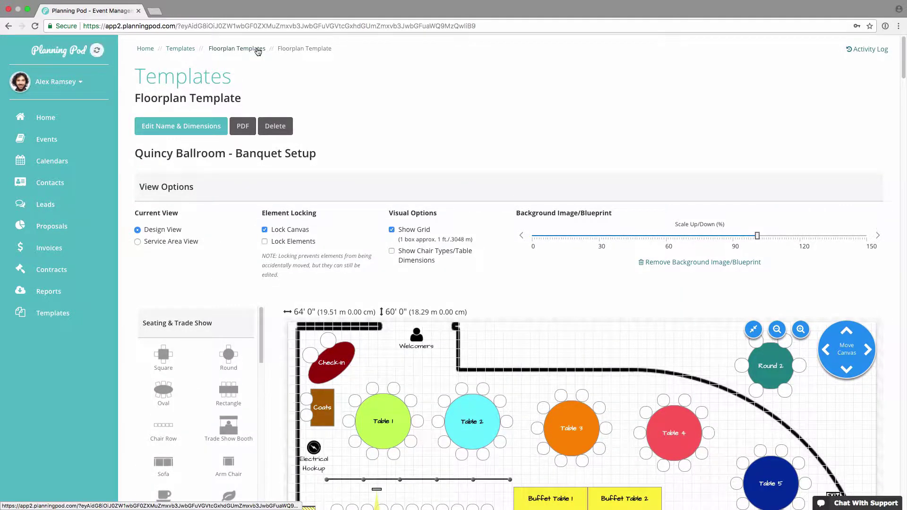
left_click(259, 47)
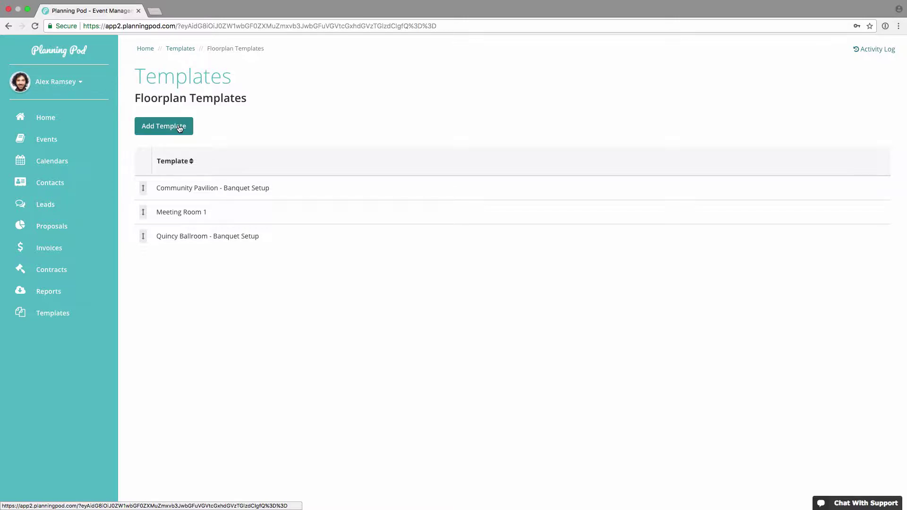
Go back to the Grand Opening Party event's Floorplans page via Events
left_click(58, 141)
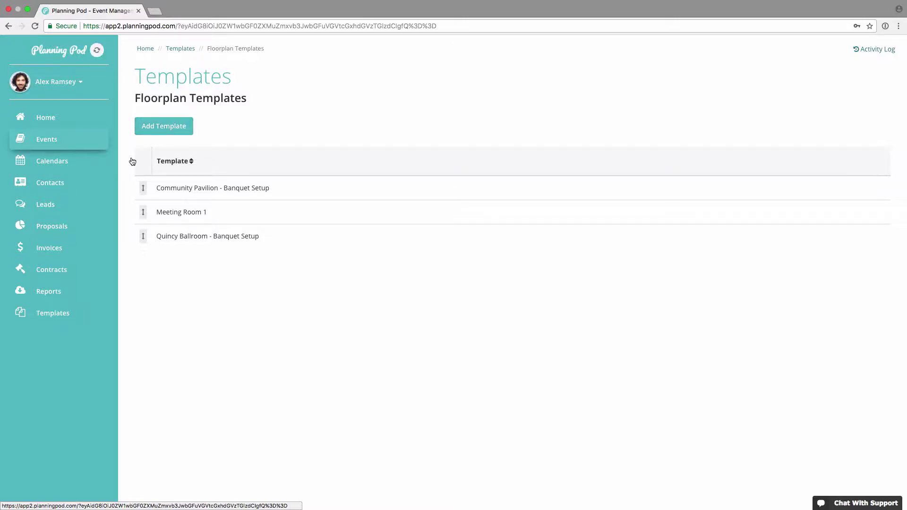
left_click(250, 426)
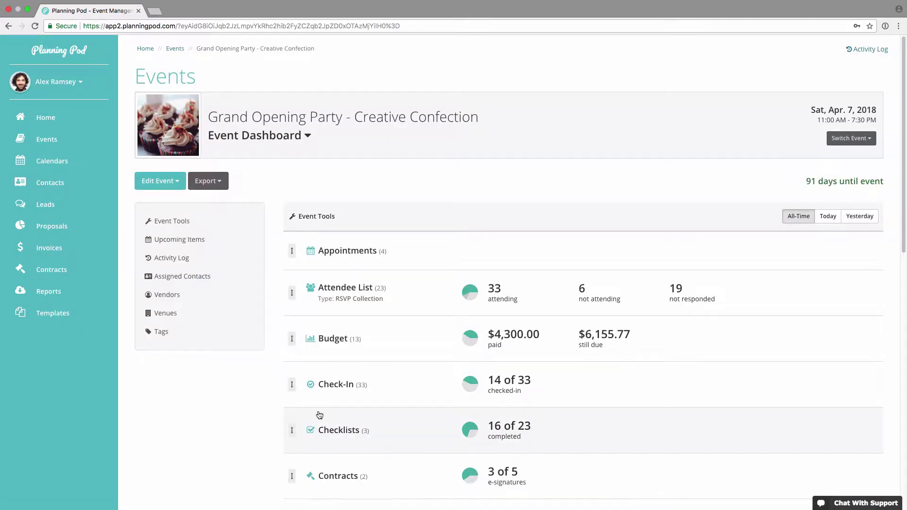
scroll(314, 426, "down", 5)
left_click(337, 381)
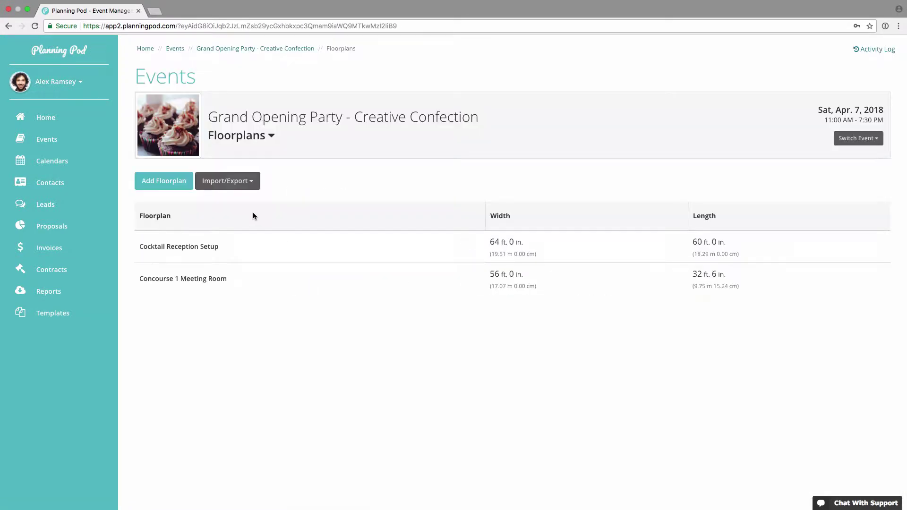
Check the Save as Template options under Import/Export, then cancel without saving
left_click(242, 186)
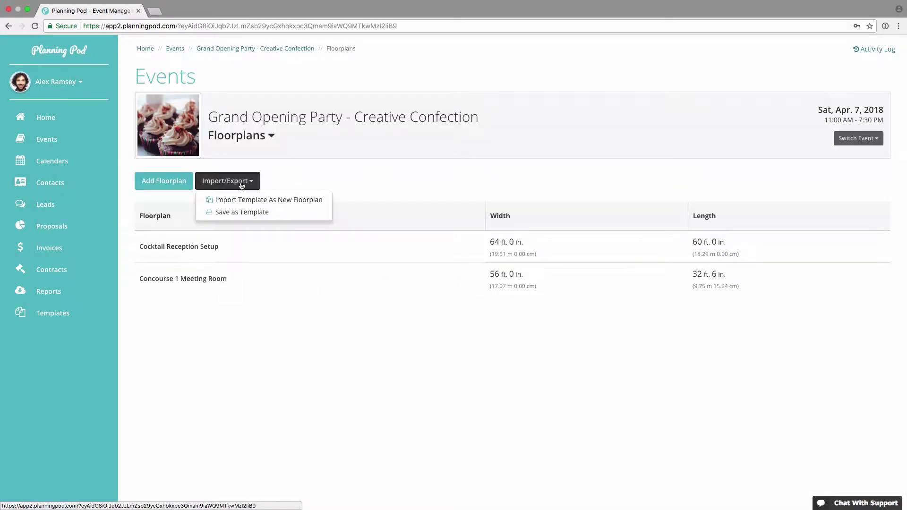
left_click(245, 213)
left_click(430, 102)
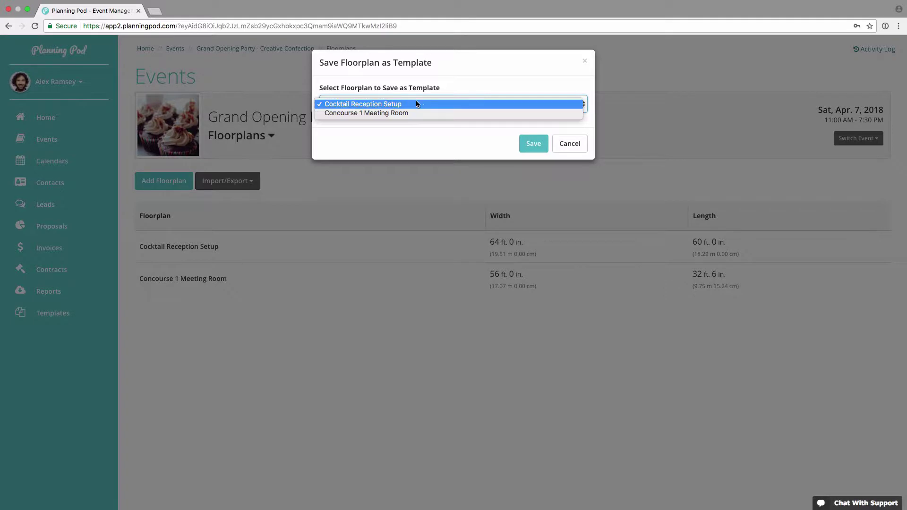
left_click(581, 147)
left_click(570, 144)
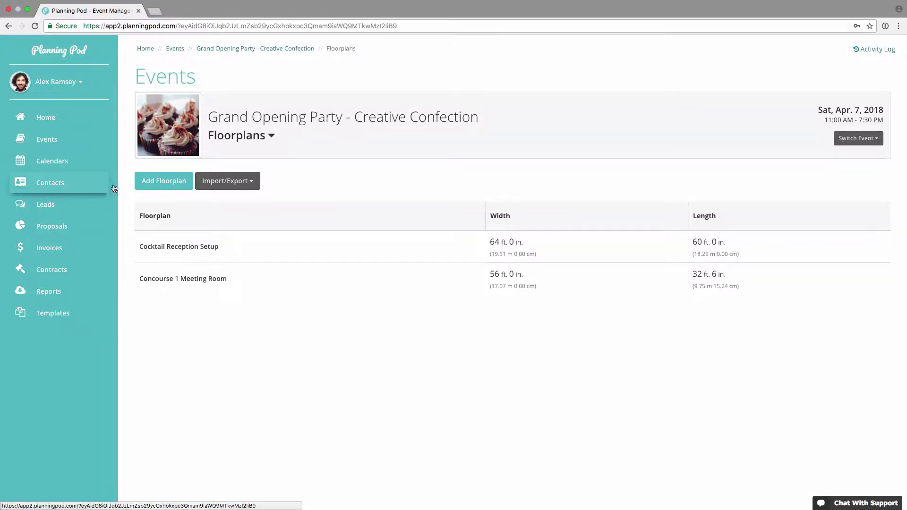
Start a new floorplan named Ballroom Banquet Setup with 64 ft width and 60 ft length
left_click(162, 182)
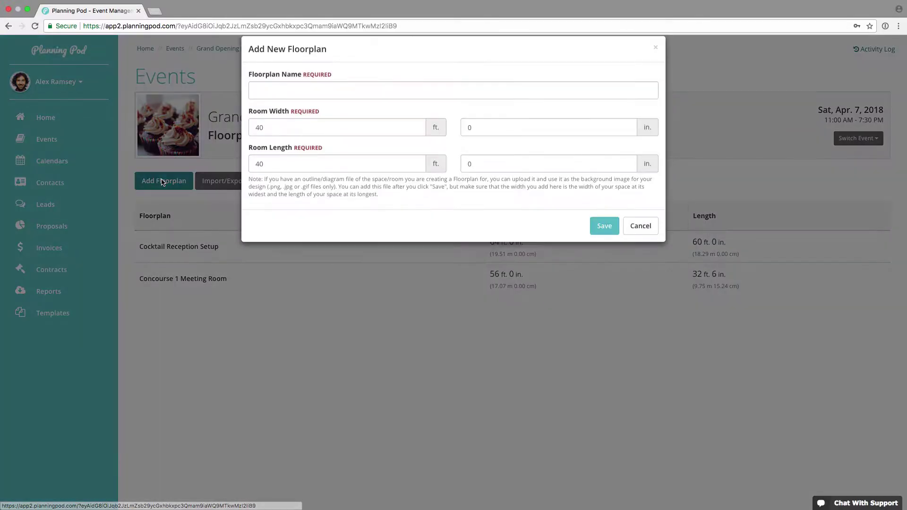
left_click(305, 99)
type("Ballroom Banquet Setup")
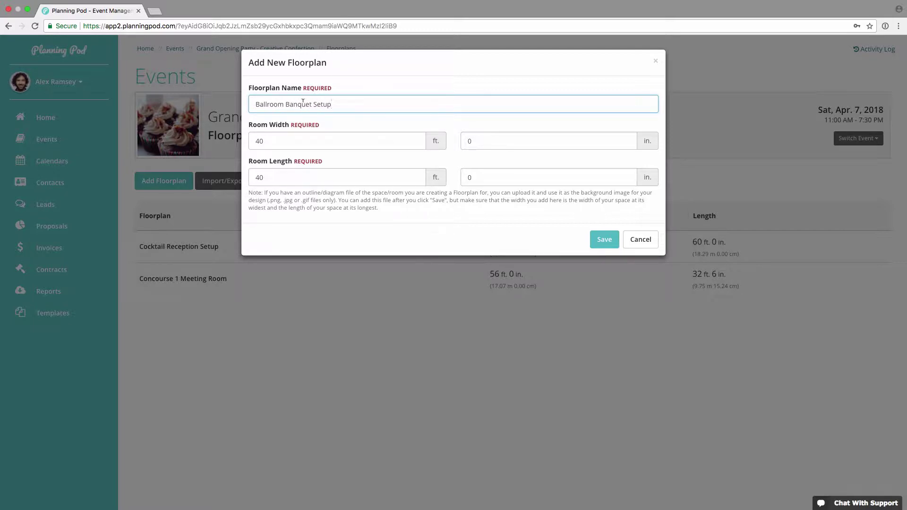
key("Tab")
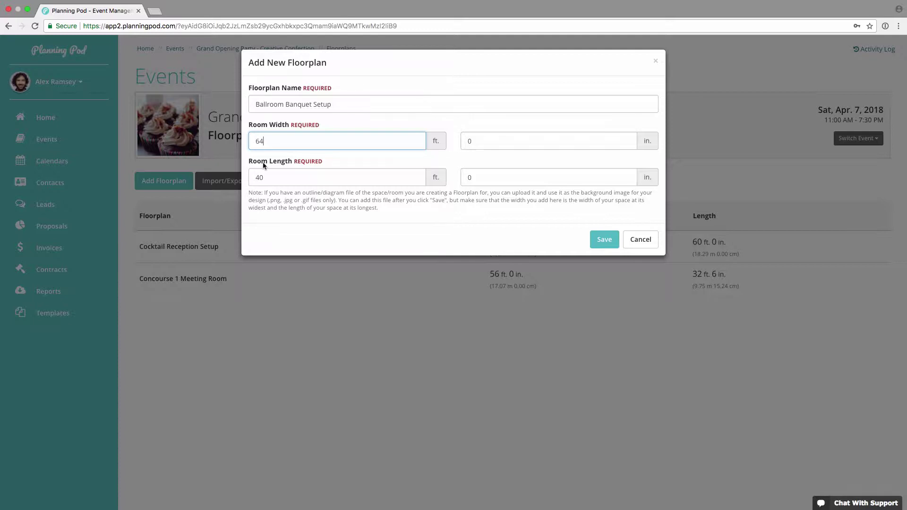
double_click(282, 174)
type("6")
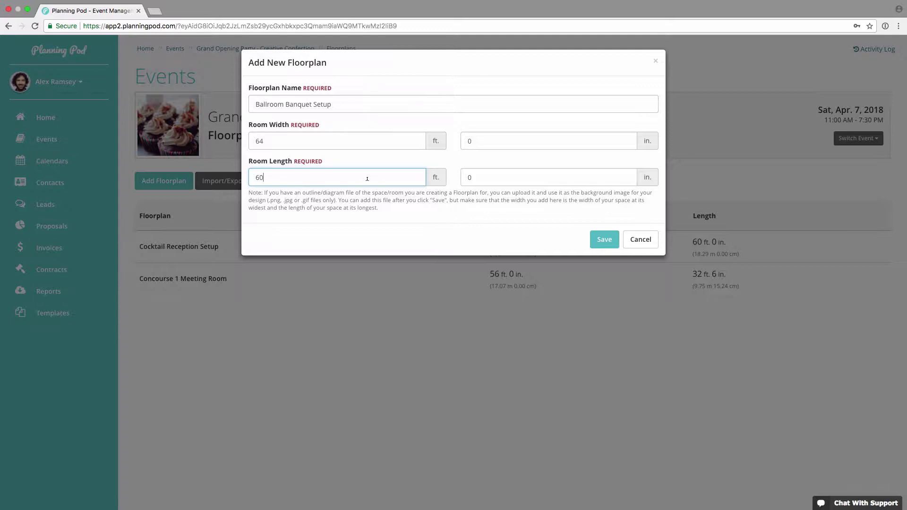
left_click(605, 242)
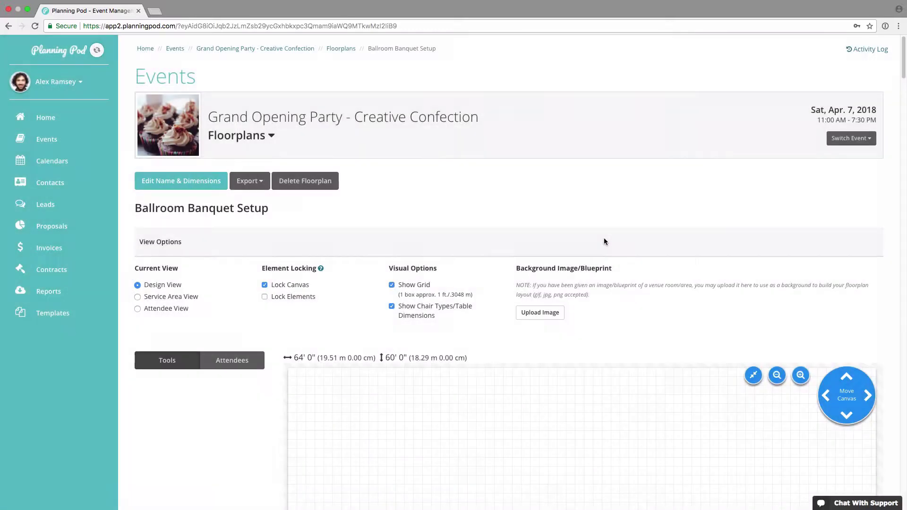
scroll(641, 253, "down", 9)
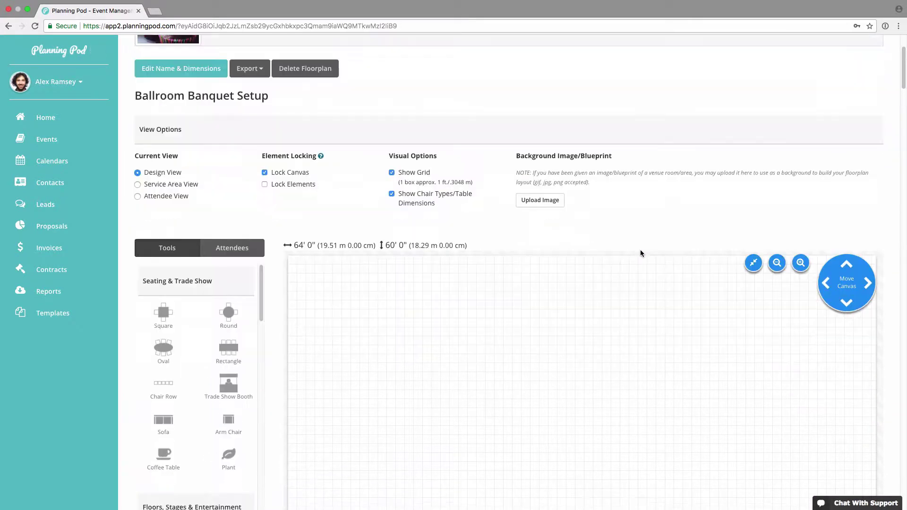
scroll(641, 253, "up", 10)
scroll(641, 254, "up", 1)
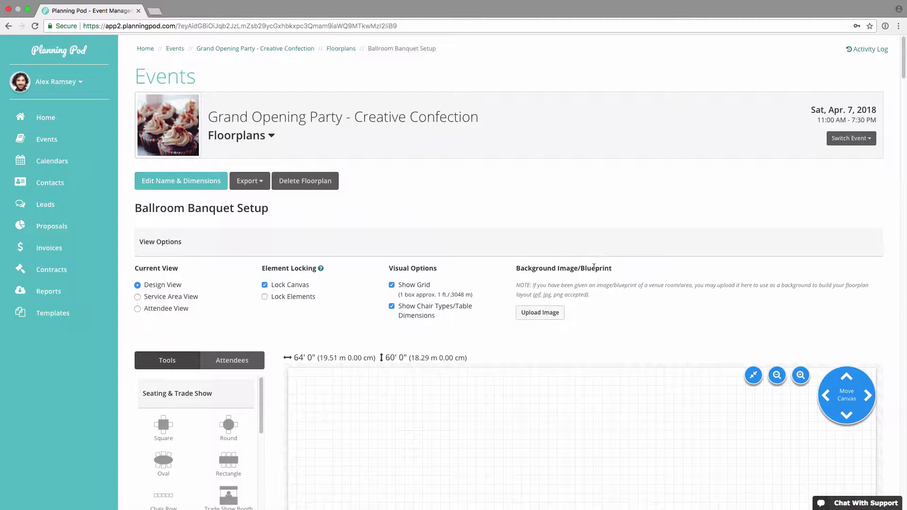
Upload Diagram-RoomCircular-Outline_64wide60long.jpg as the floorplan's background image
left_click(546, 313)
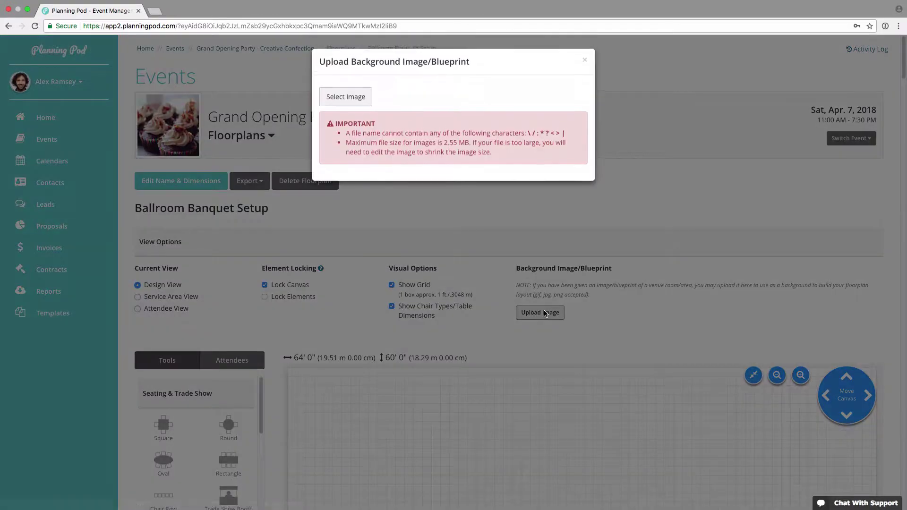
left_click(355, 98)
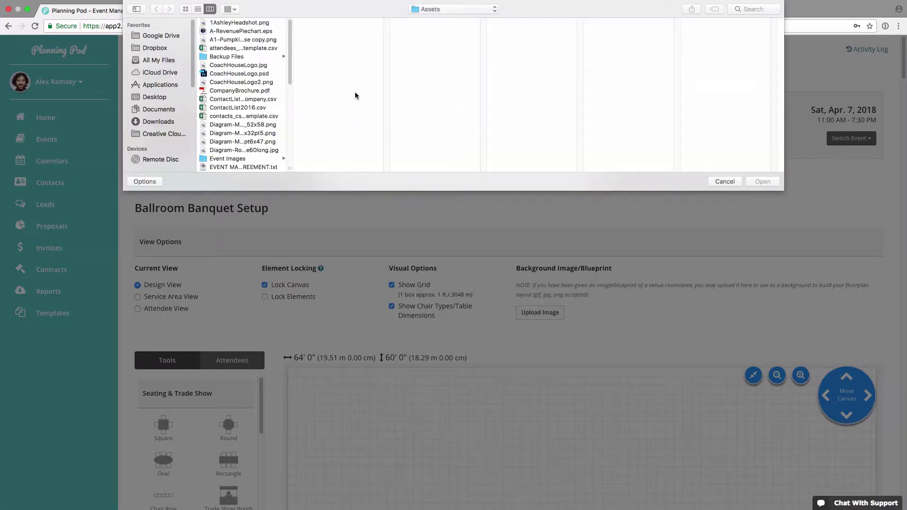
double_click(287, 167)
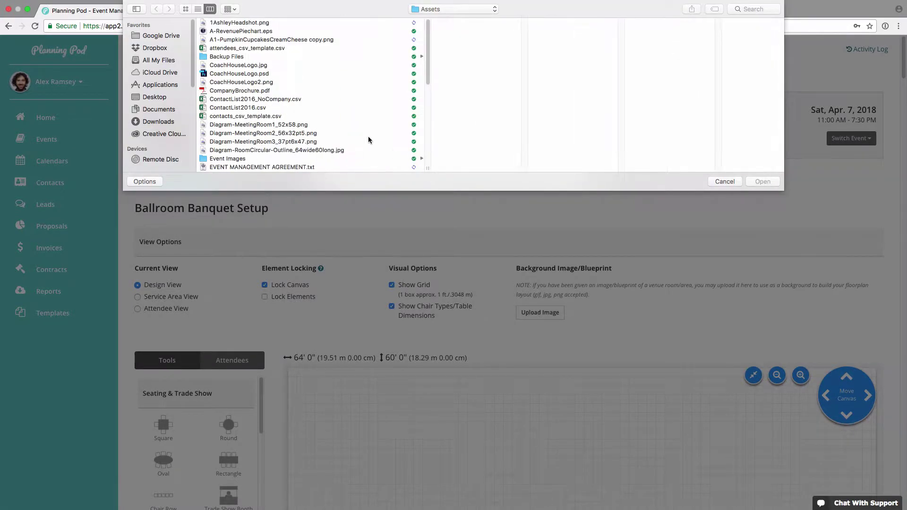
left_click(301, 150)
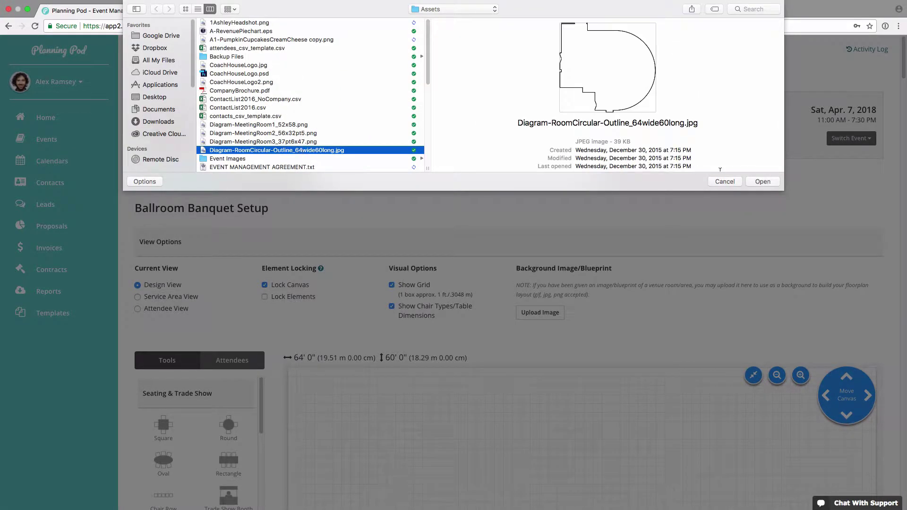
left_click(762, 181)
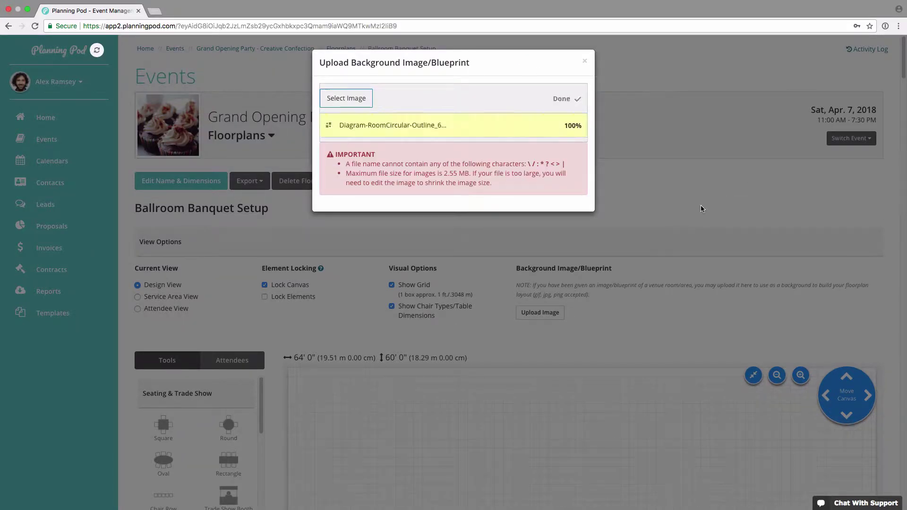
Scale the blueprint up to about 100% so it fills the grid
scroll(702, 210, "down", 5)
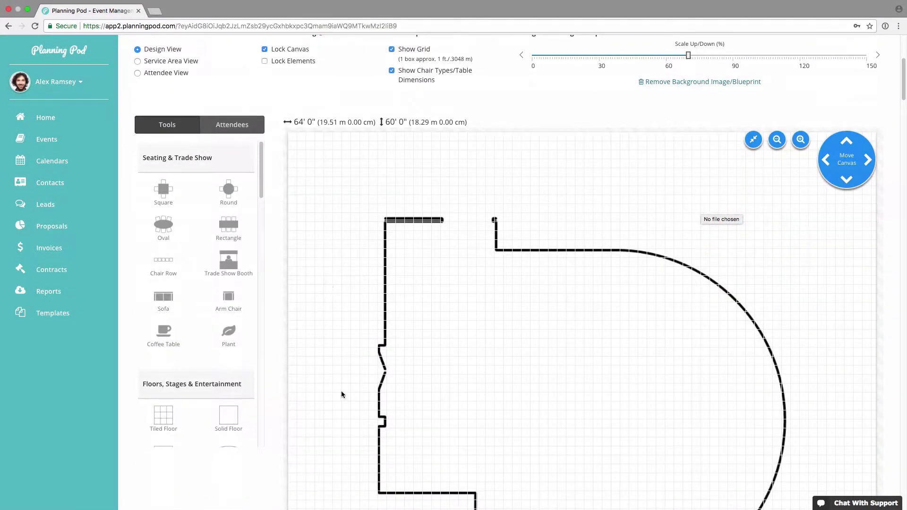
scroll(654, 445, "down", 1)
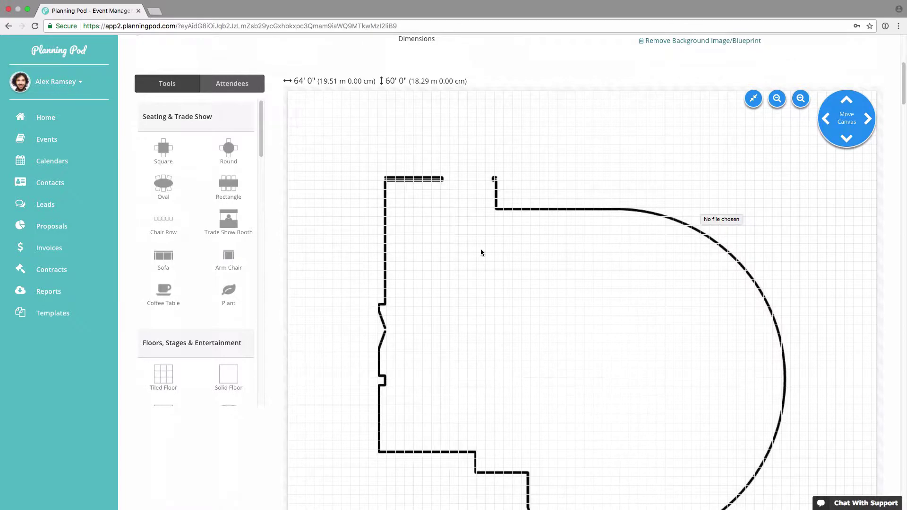
scroll(543, 354, "up", 4)
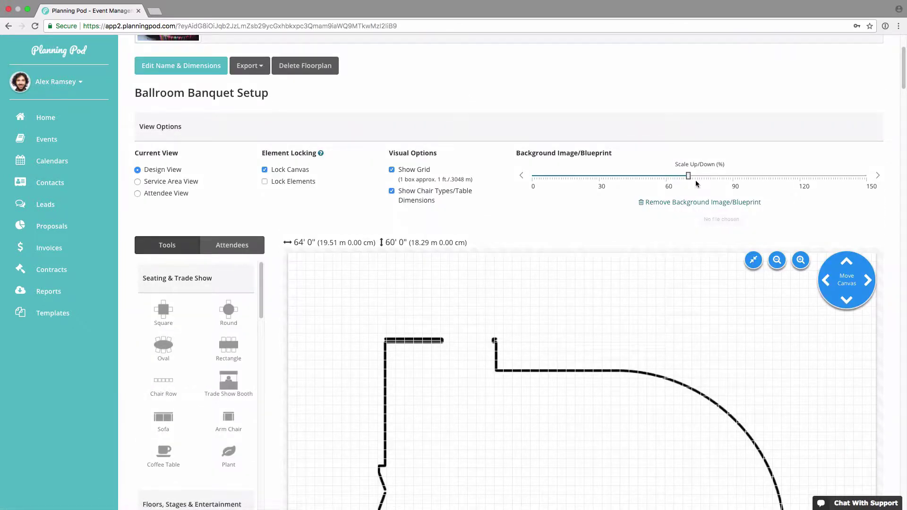
left_click_drag(689, 176, 760, 184)
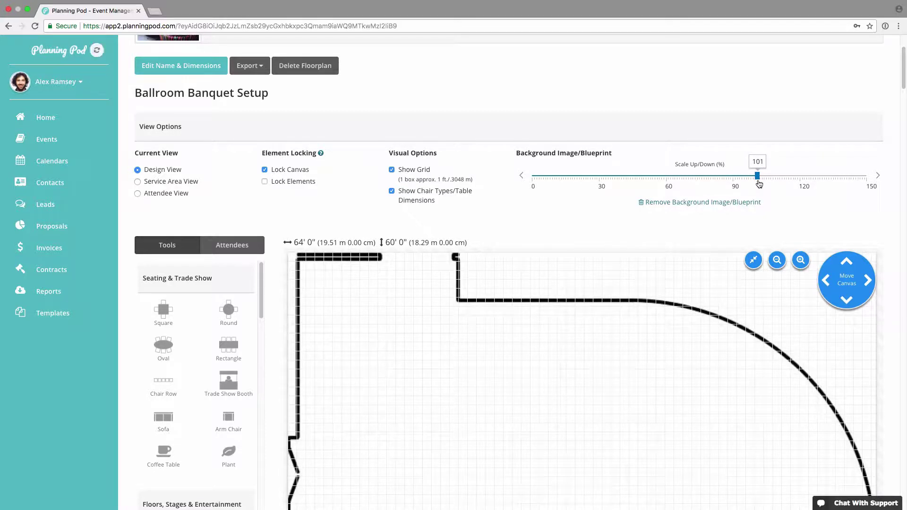
scroll(742, 355, "down", 2)
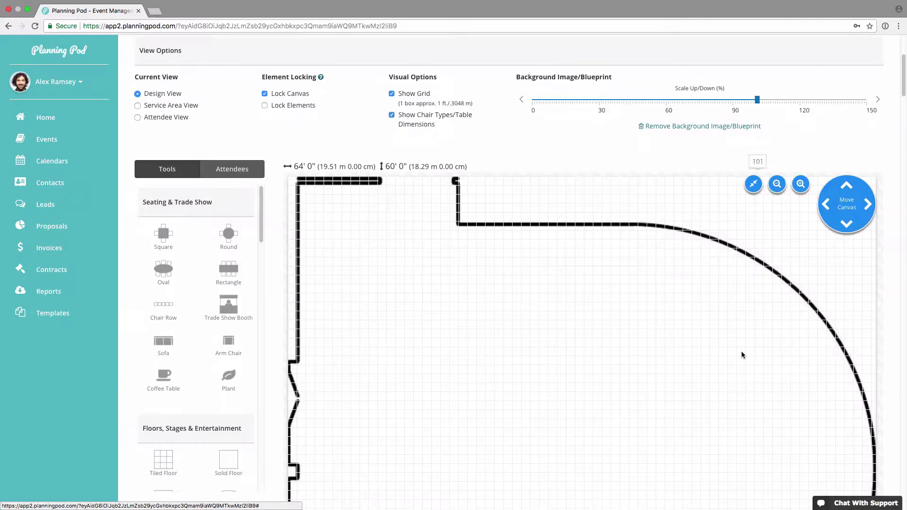
left_click(756, 100)
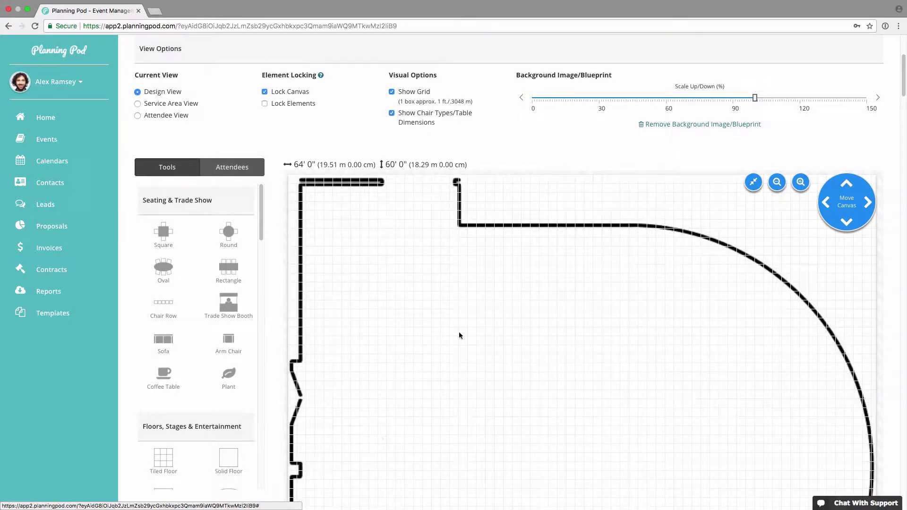
scroll(500, 341, "down", 7)
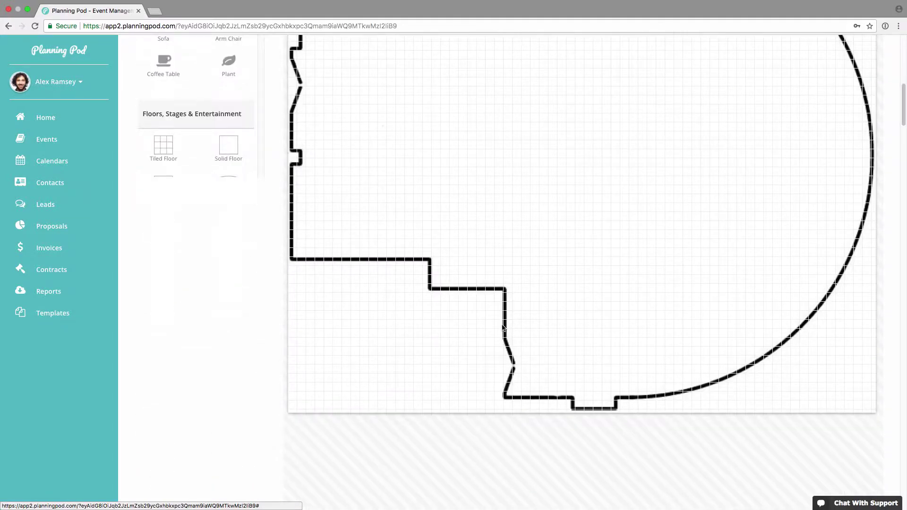
scroll(503, 326, "up", 6)
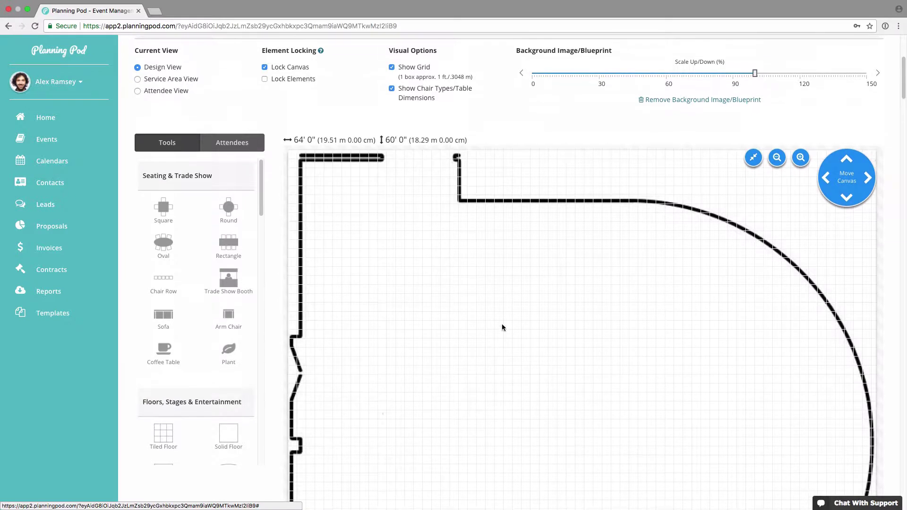
scroll(341, 363, "up", 1)
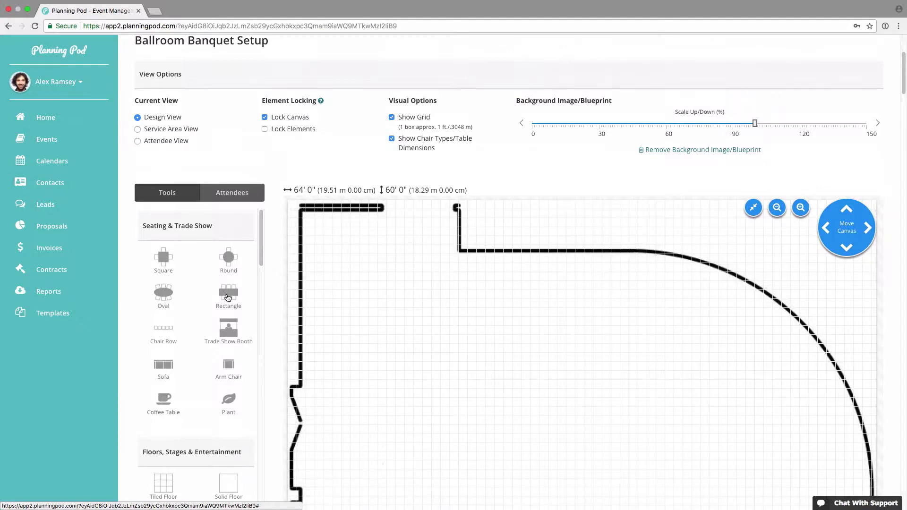
Place a rectangle table named Table 1 with Banquet 16x16 chairs and a teal colour
left_click_drag(228, 296, 498, 356)
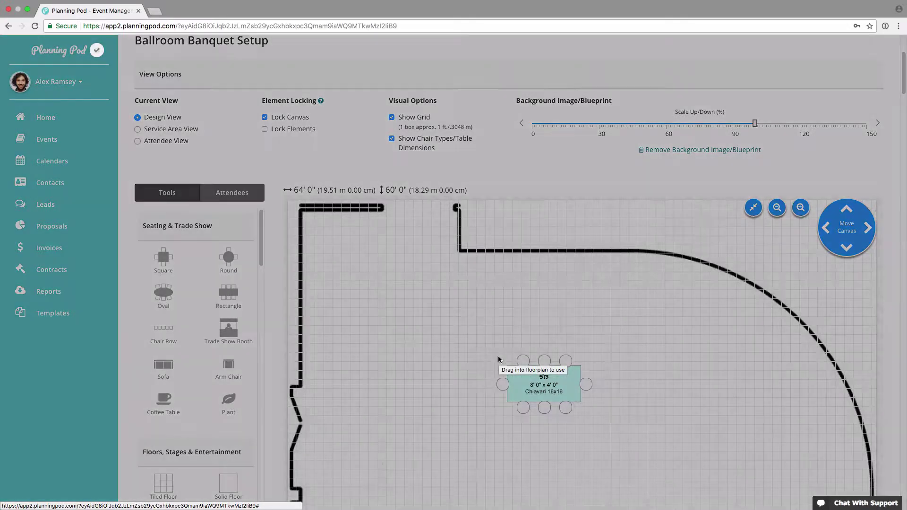
left_click(333, 146)
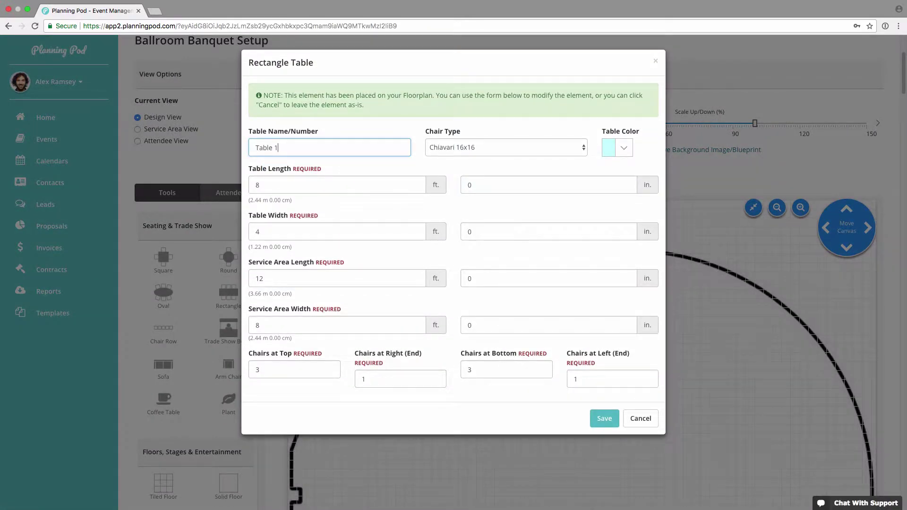
left_click(585, 148)
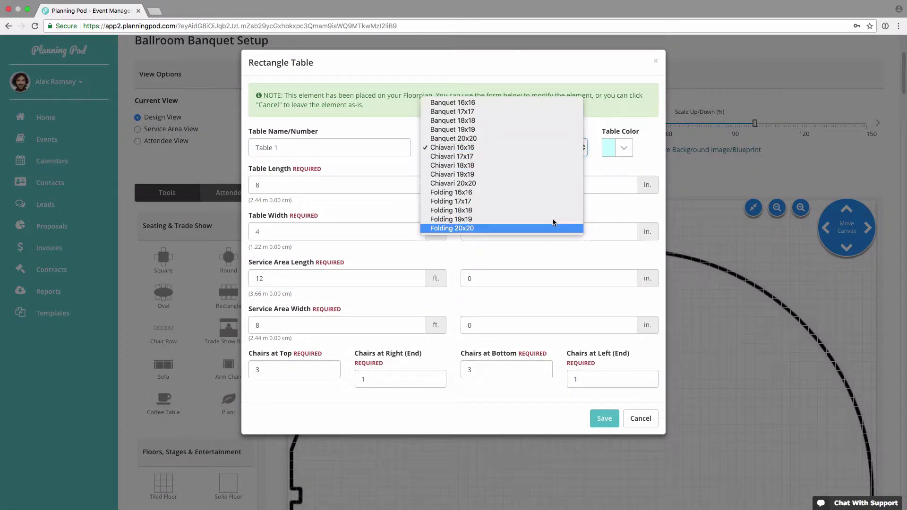
left_click(538, 104)
left_click(623, 147)
left_click(681, 195)
mouse_move(662, 267)
left_mouse_down()
mouse_move(692, 269)
mouse_move(662, 267)
left_mouse_up()
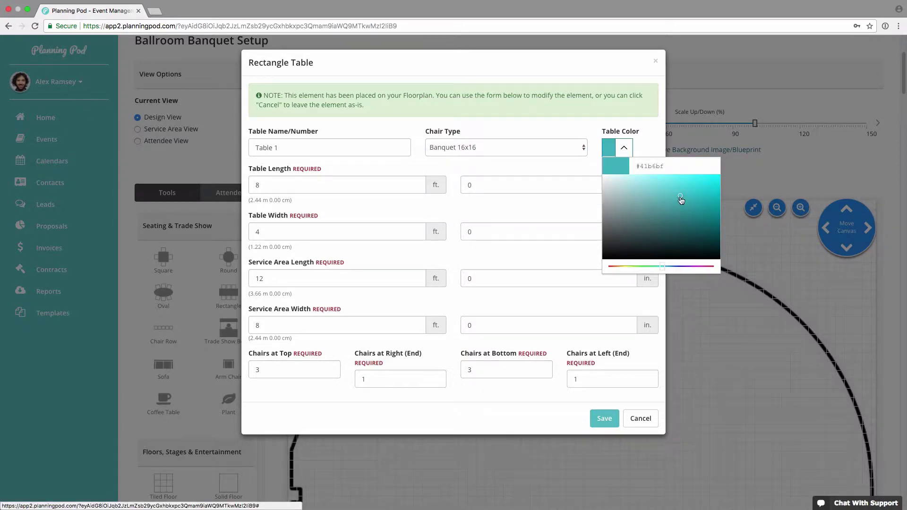
left_click(642, 137)
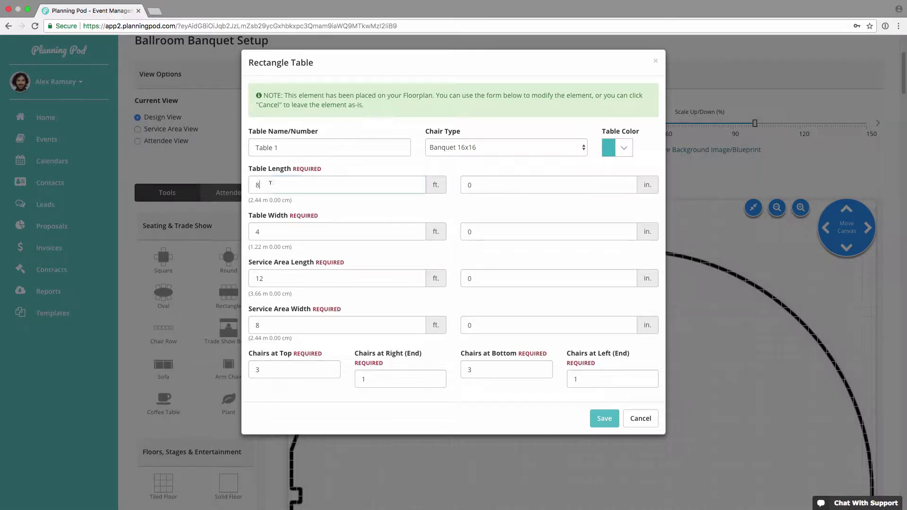
Set the table width to 2 ft 6 in and the service width to 9
left_click(251, 233)
type("2")
key("Tab")
type("6")
left_click(268, 280)
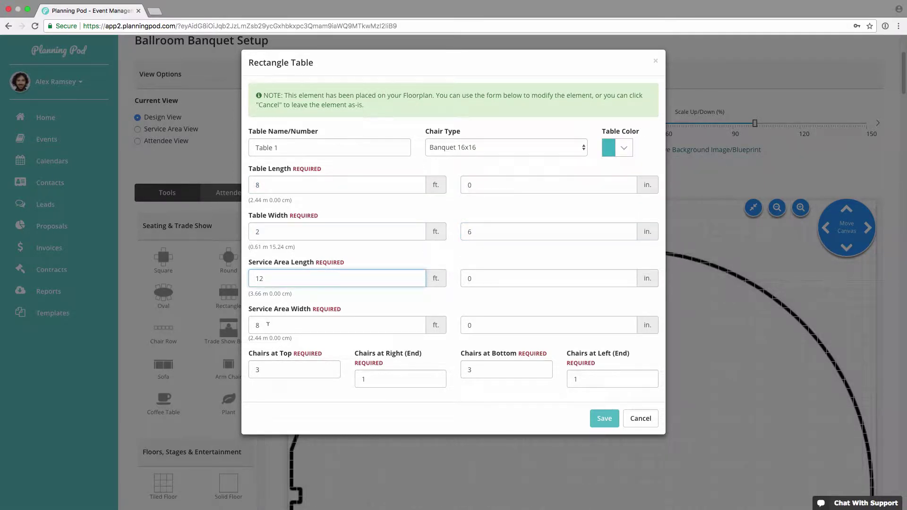
left_click_drag(268, 324, 239, 327)
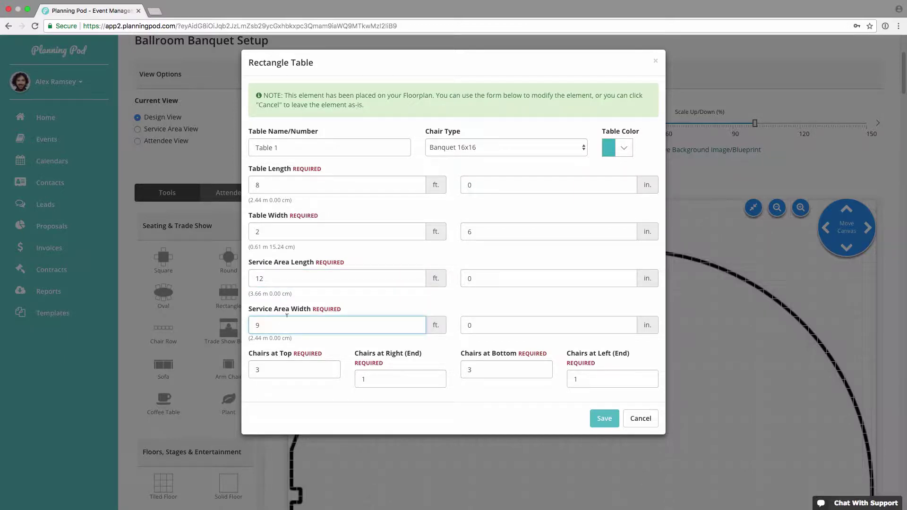
Set chairs to 4 top, 0 right, 4 bottom, 0 left and save Table 1
left_click_drag(290, 364, 264, 371)
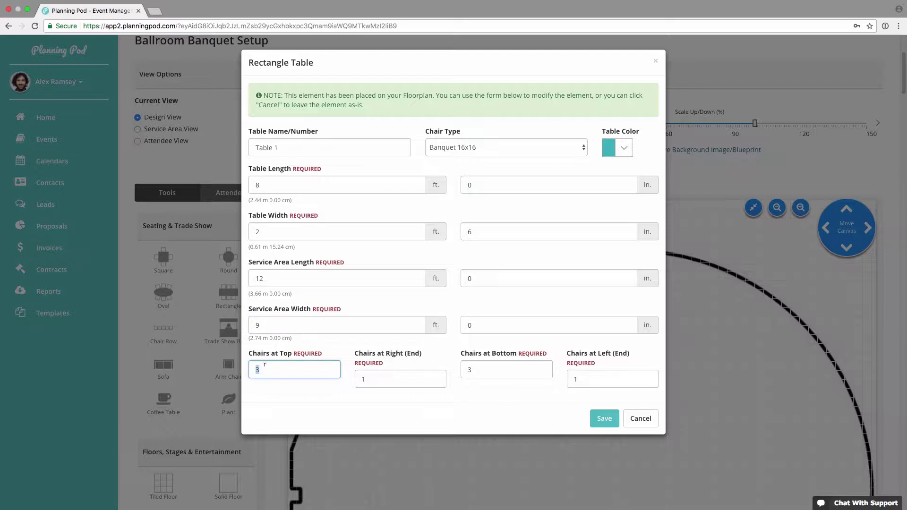
type("4")
double_click(372, 376)
type("0")
key("Tab")
type("4")
key("Tab")
type("0")
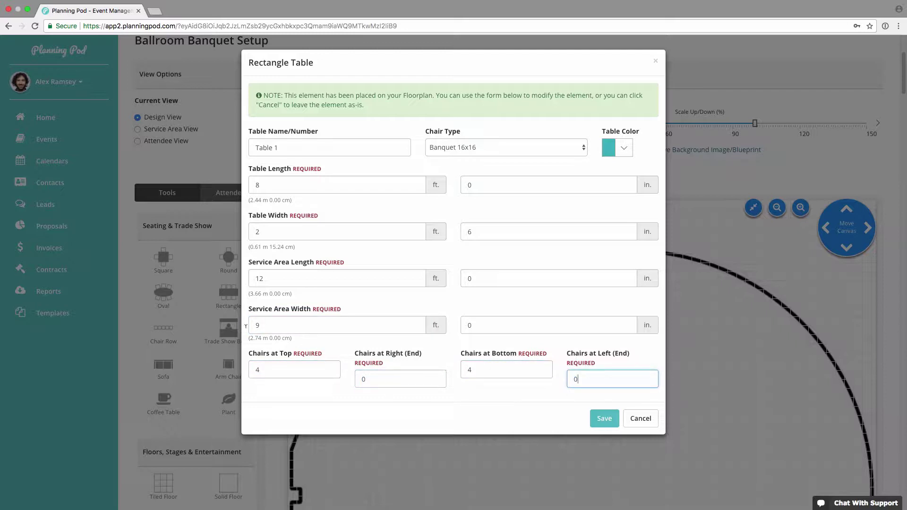
left_click(610, 420)
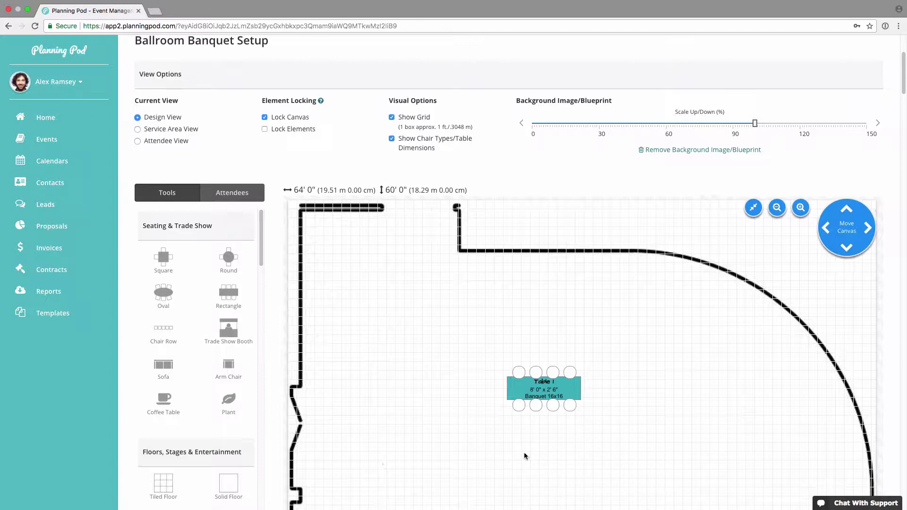
scroll(269, 296, "down", 1)
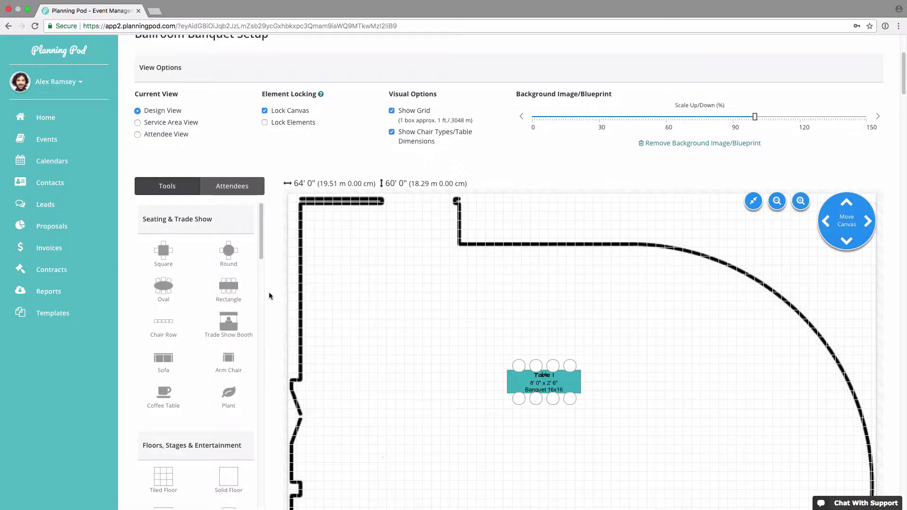
scroll(269, 296, "down", 2)
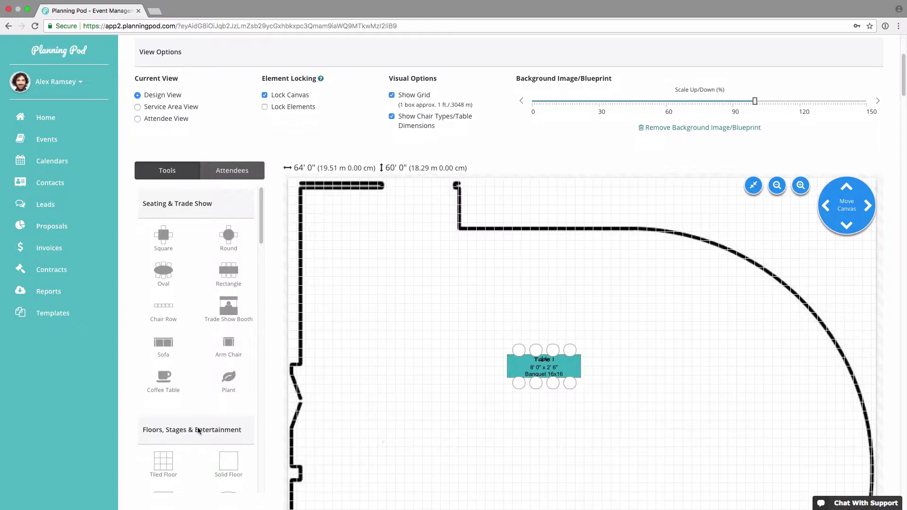
scroll(247, 407, "down", 5)
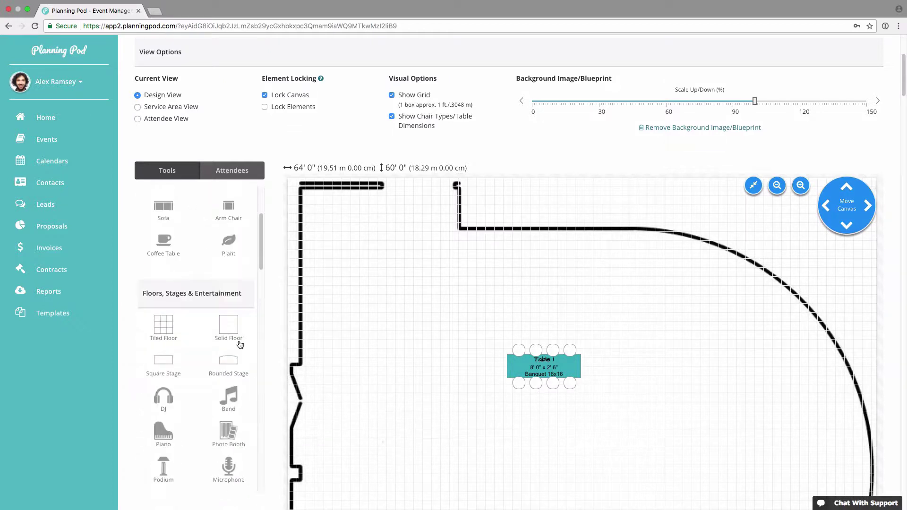
scroll(173, 414, "down", 1)
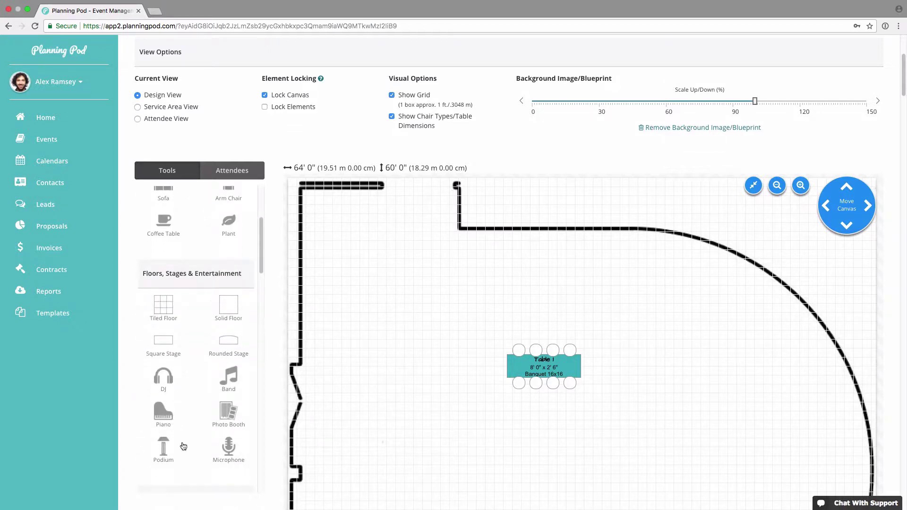
scroll(269, 369, "down", 1)
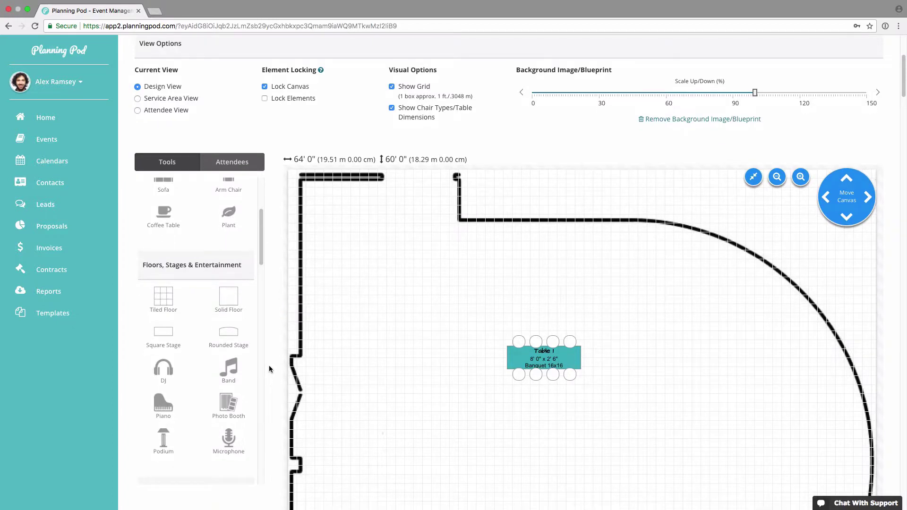
scroll(216, 354, "down", 2)
scroll(215, 358, "down", 10)
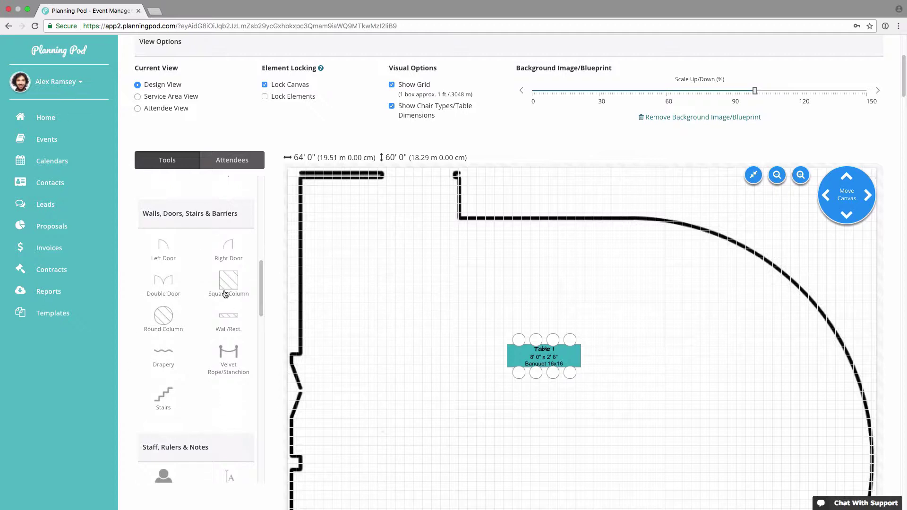
scroll(215, 410, "down", 10)
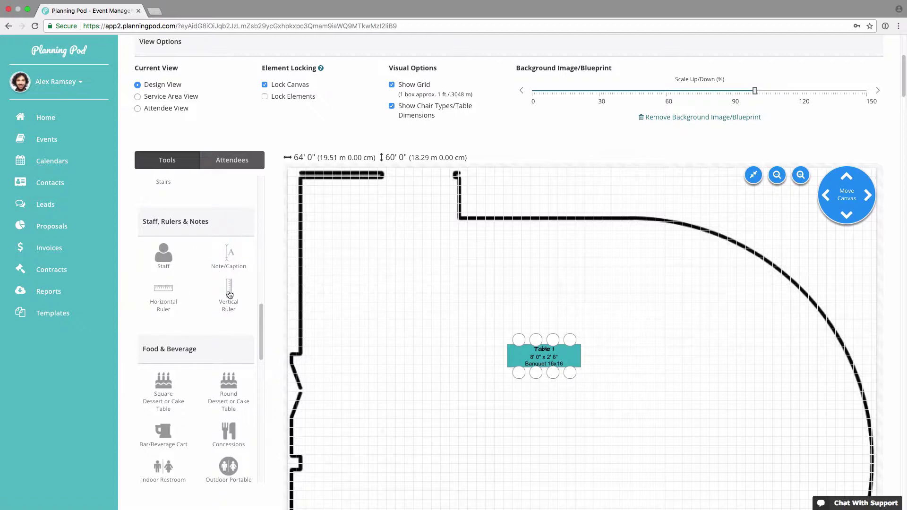
scroll(228, 312, "down", 1)
scroll(229, 312, "down", 6)
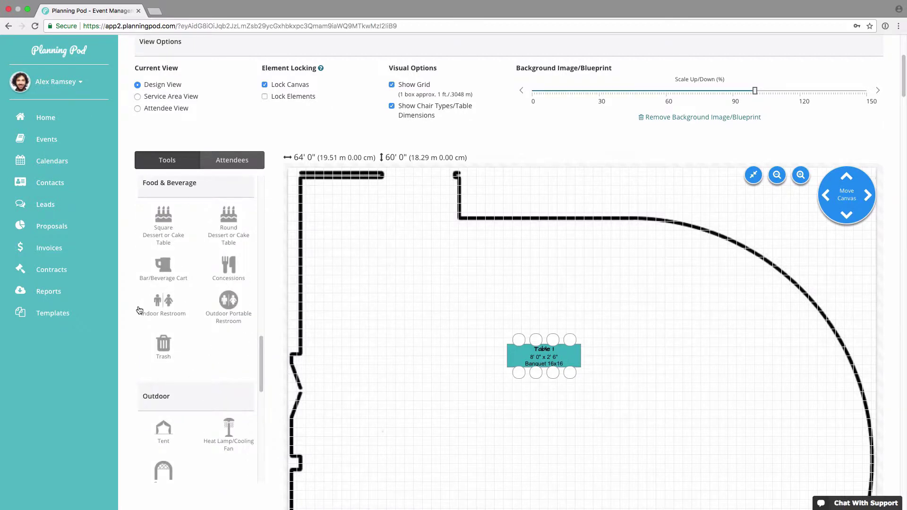
scroll(190, 368, "down", 5)
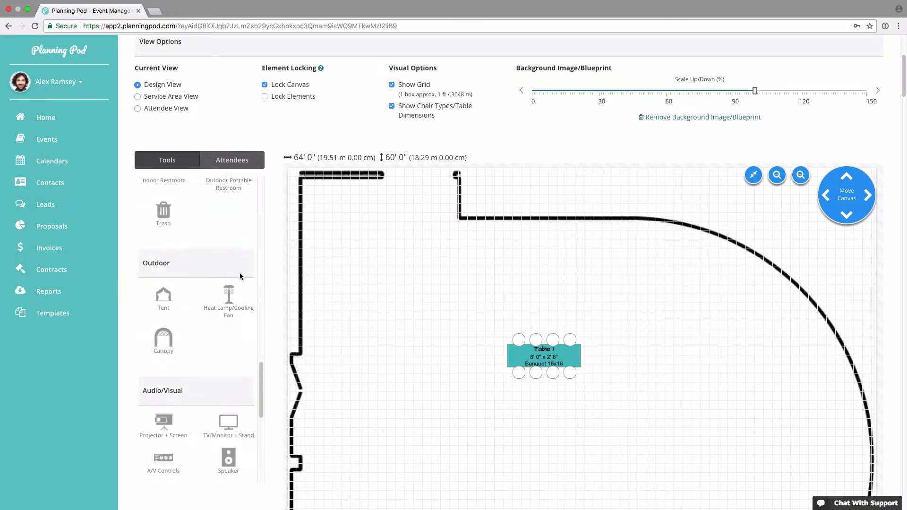
scroll(184, 278, "down", 6)
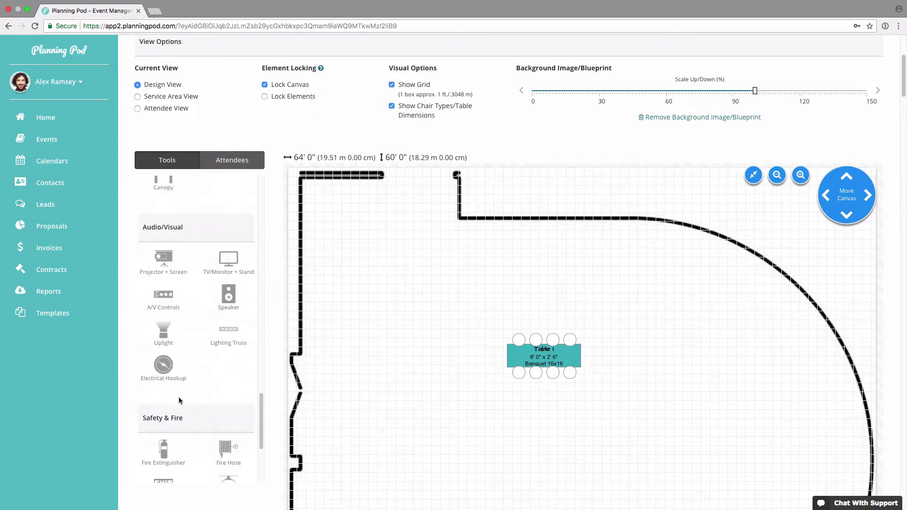
scroll(165, 423, "down", 6)
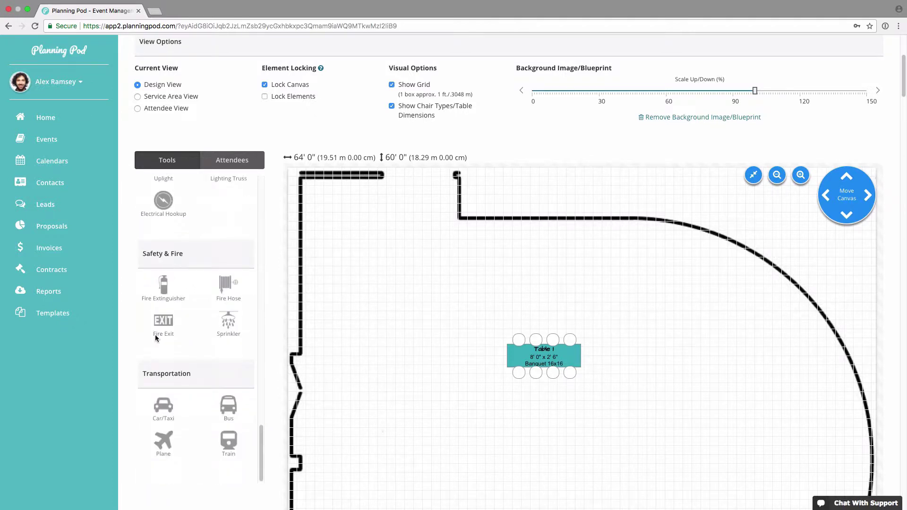
scroll(166, 437, "down", 1)
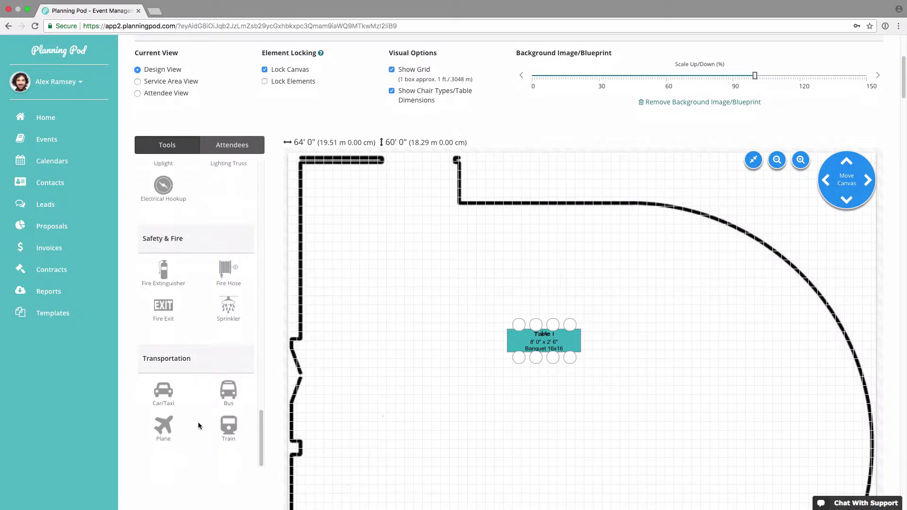
scroll(198, 422, "up", 10)
scroll(198, 422, "up", 10)
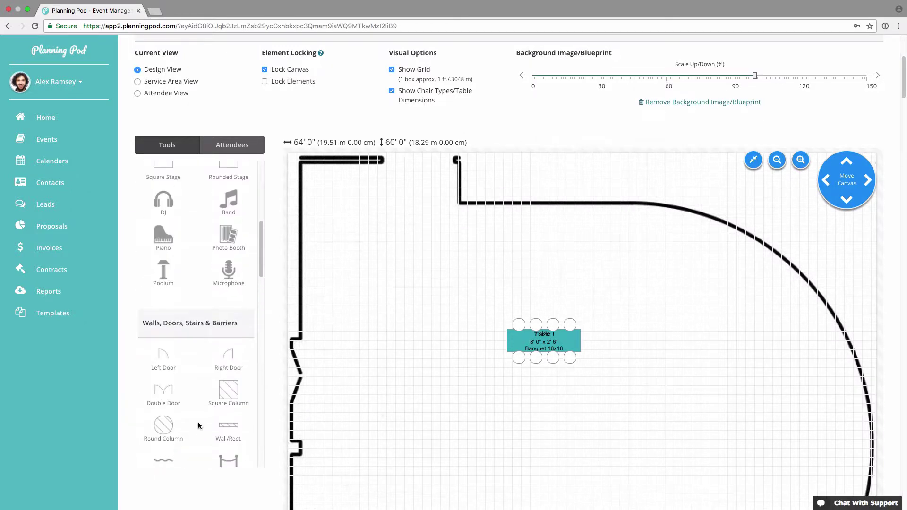
Place a solid floor in the room's lower right with a lime-green floor colour
left_click_drag(234, 331, 679, 379)
left_click_drag(761, 400, 761, 400)
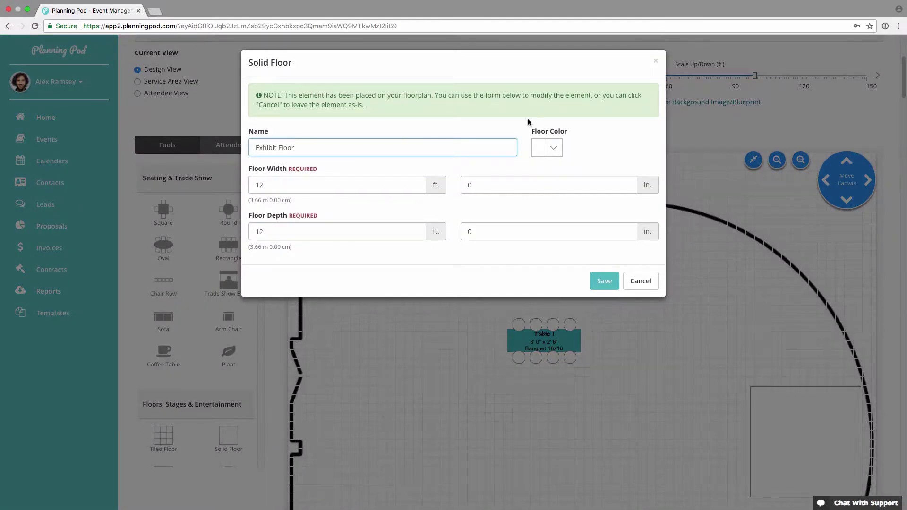
left_click(554, 148)
left_click(610, 195)
left_click_drag(539, 267, 556, 267)
left_click(630, 190)
left_click(605, 120)
Size the Exhibit Floor to 20 ft wide by 15 ft deep and save it
left_click_drag(270, 185, 226, 184)
type("20")
key("Tab")
type("15")
left_click(605, 281)
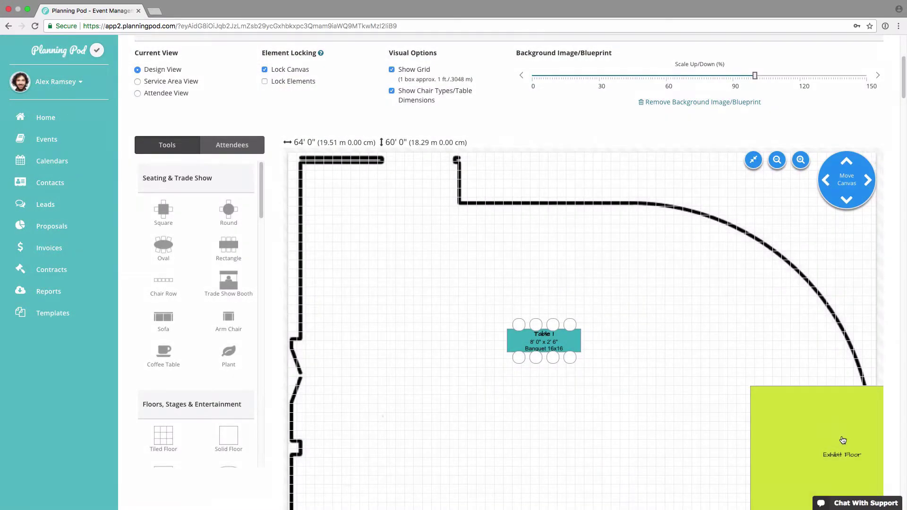
Drag the Exhibit Floor left inside the curved wall, then carry a Podium over it
scroll(868, 281, "down", 5)
left_click_drag(846, 247, 752, 239)
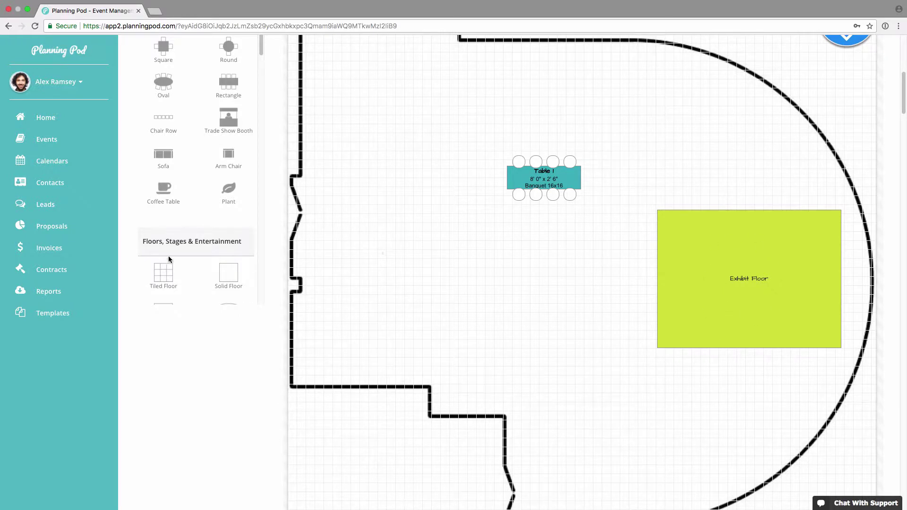
scroll(191, 247, "up", 1)
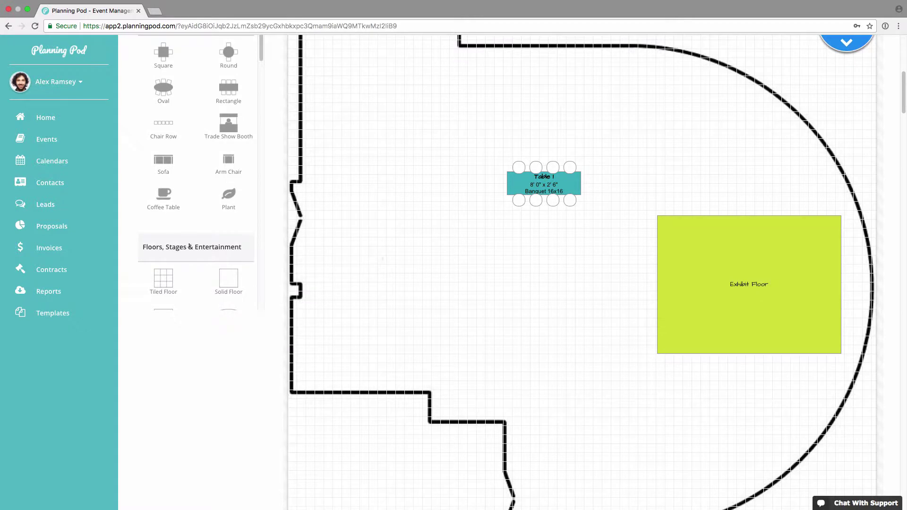
left_click(217, 248)
left_click_drag(172, 229, 682, 276)
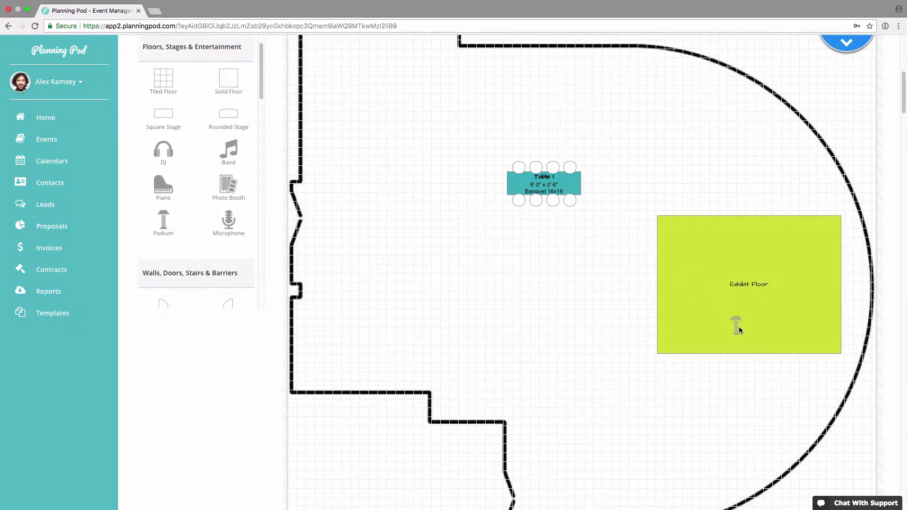
Drop the podium on the Exhibit Floor, rename it Lectern, give it a grey-beige area, and save
left_click_drag(754, 331, 751, 333)
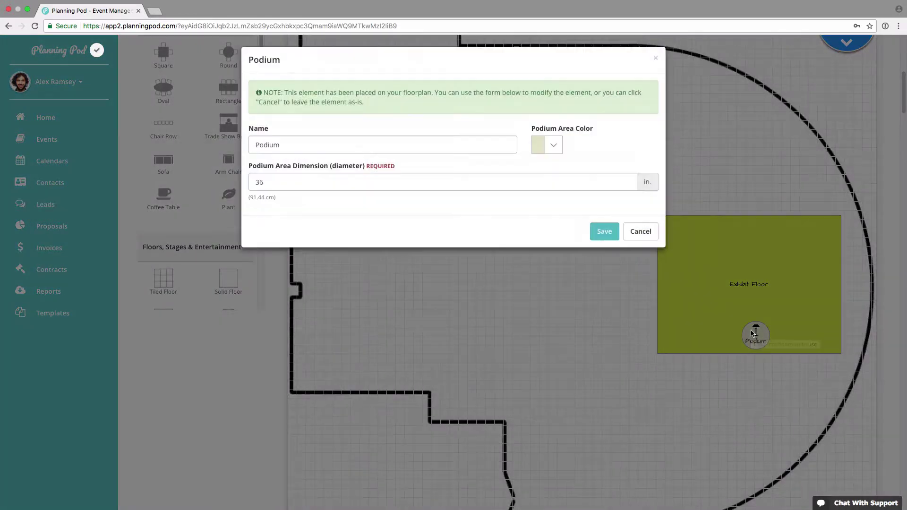
triple_click(292, 138)
type("Lectern")
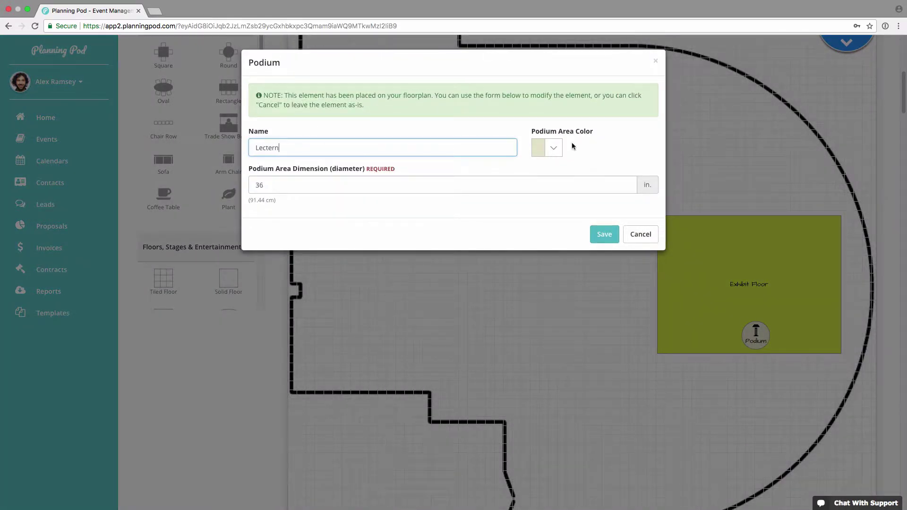
left_click(553, 147)
left_click_drag(566, 196, 550, 197)
left_click(612, 156)
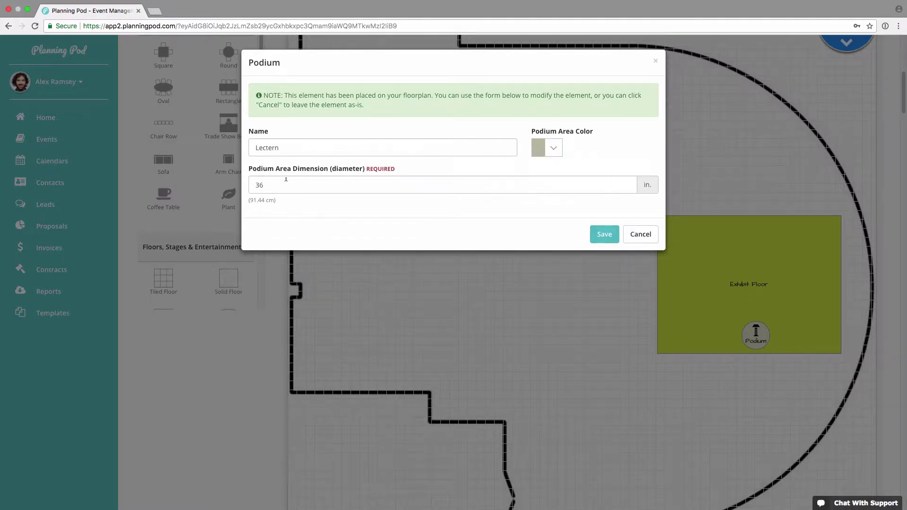
left_click(612, 241)
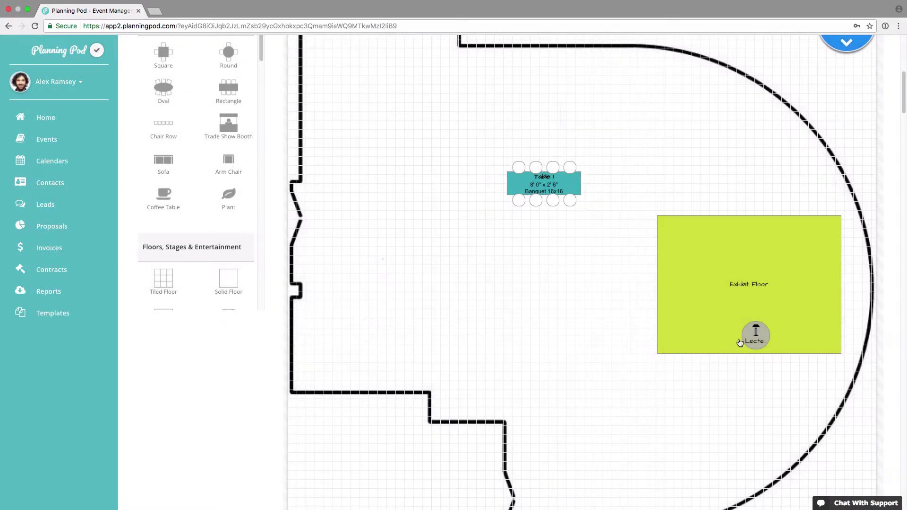
left_click_drag(759, 333, 755, 331)
scroll(534, 290, "up", 3)
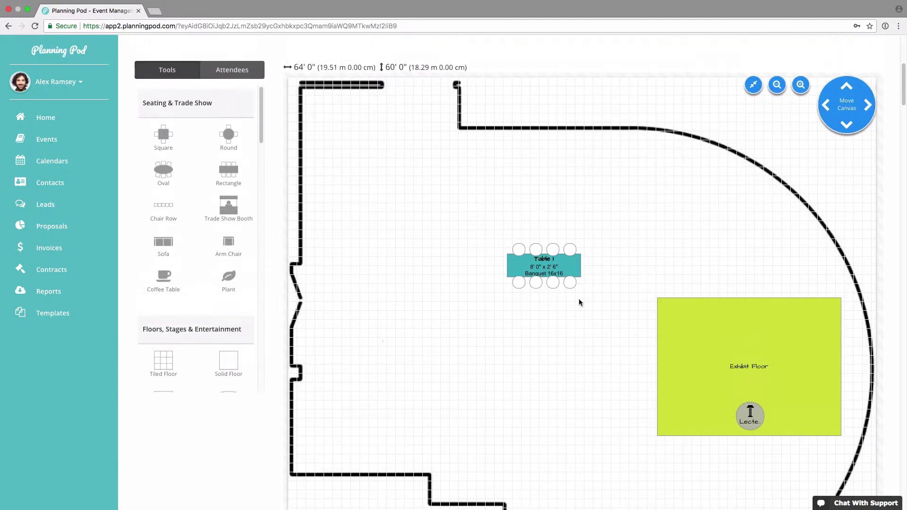
Duplicate Table 1 to make 4 copies
left_click(573, 268)
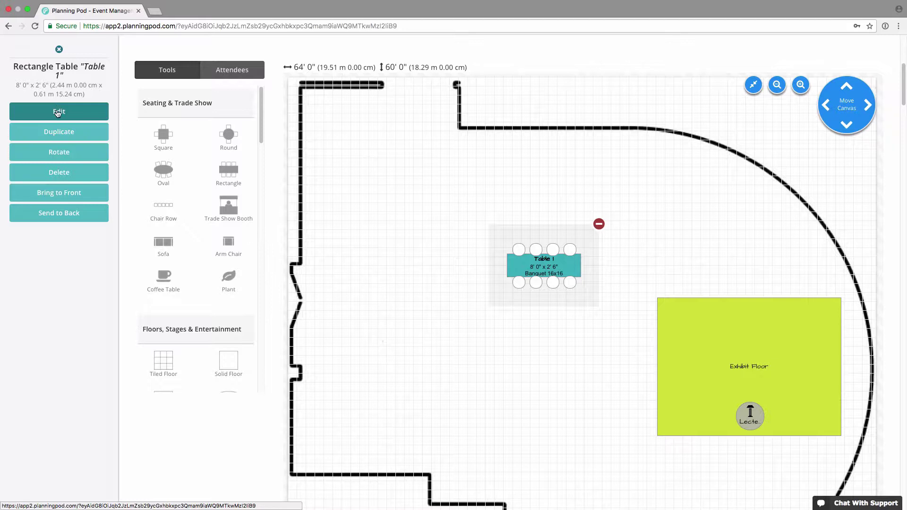
left_click(66, 136)
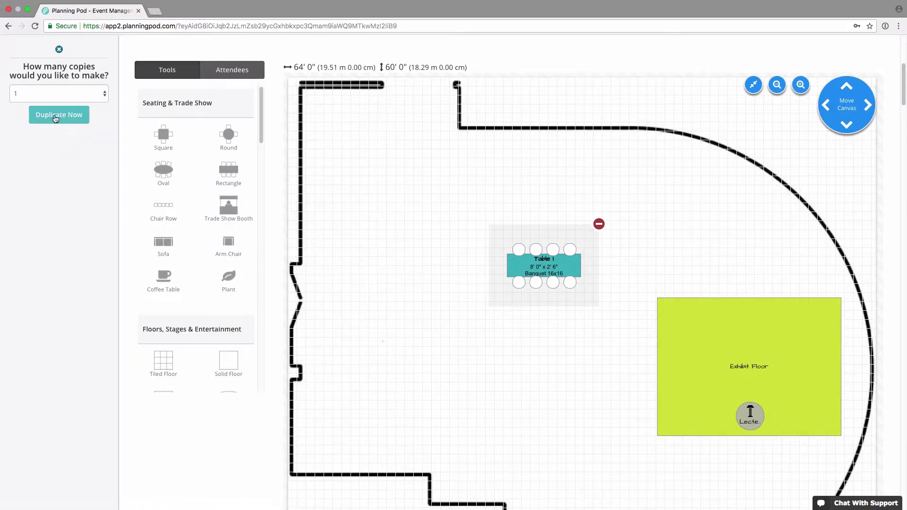
left_click(87, 96)
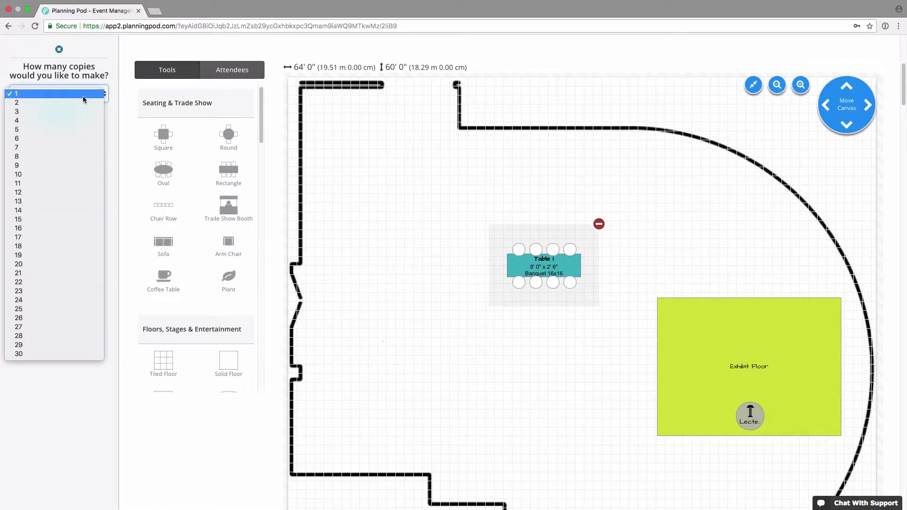
left_click(81, 121)
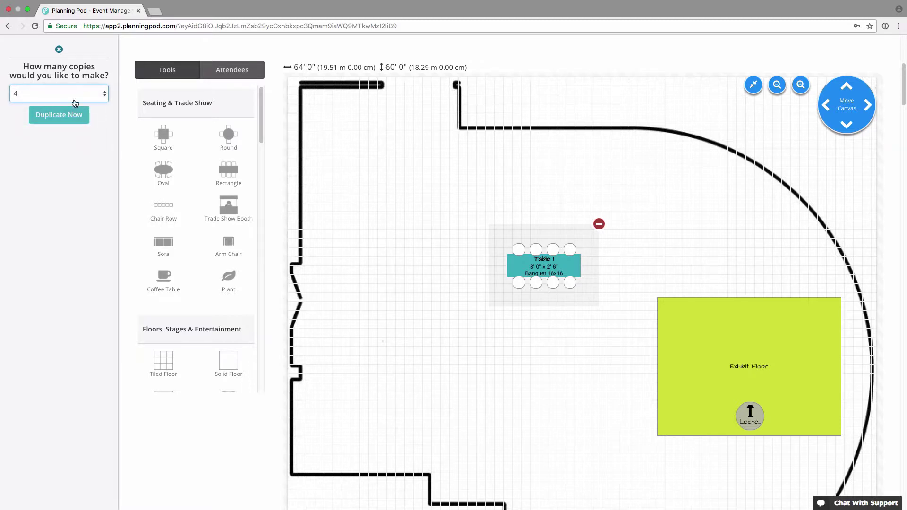
left_click(67, 115)
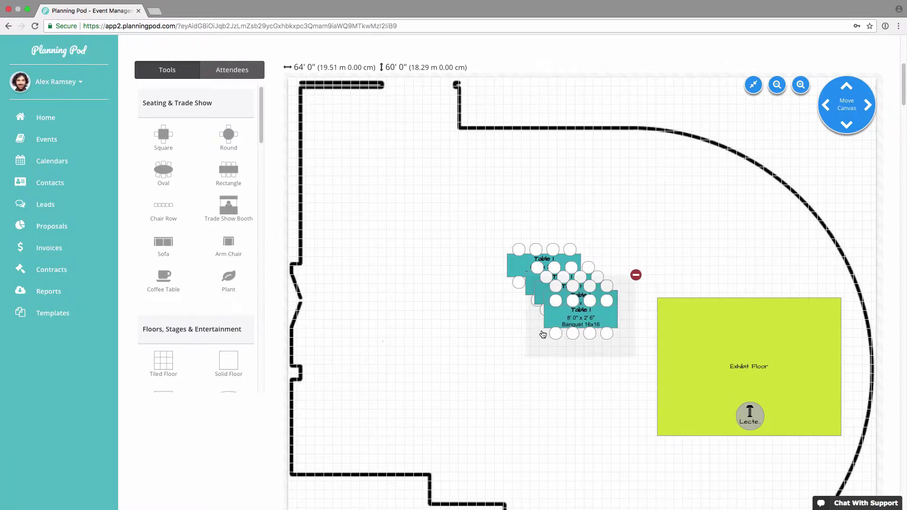
Arrange the five banquet tables into two columns left of the Exhibit Floor
left_click_drag(452, 319, 379, 303)
left_click_drag(565, 294, 517, 383)
left_click_drag(547, 267, 518, 302)
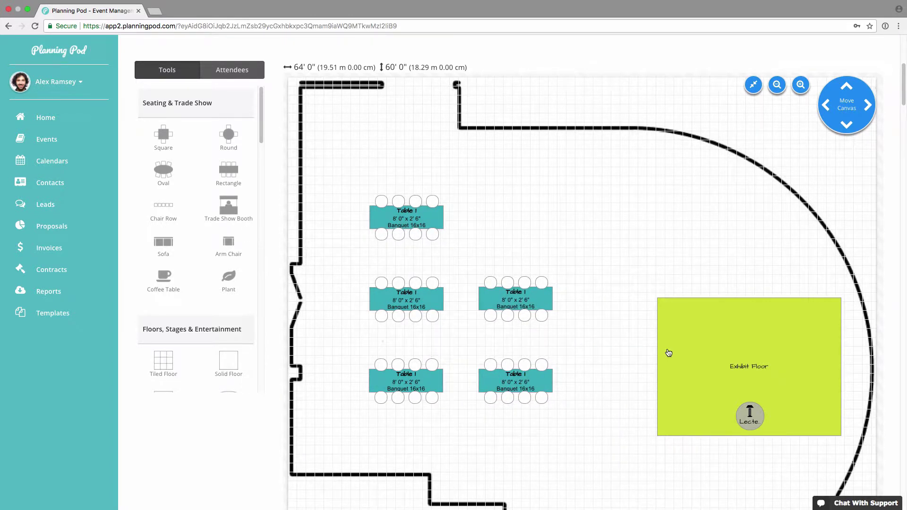
left_click(422, 222)
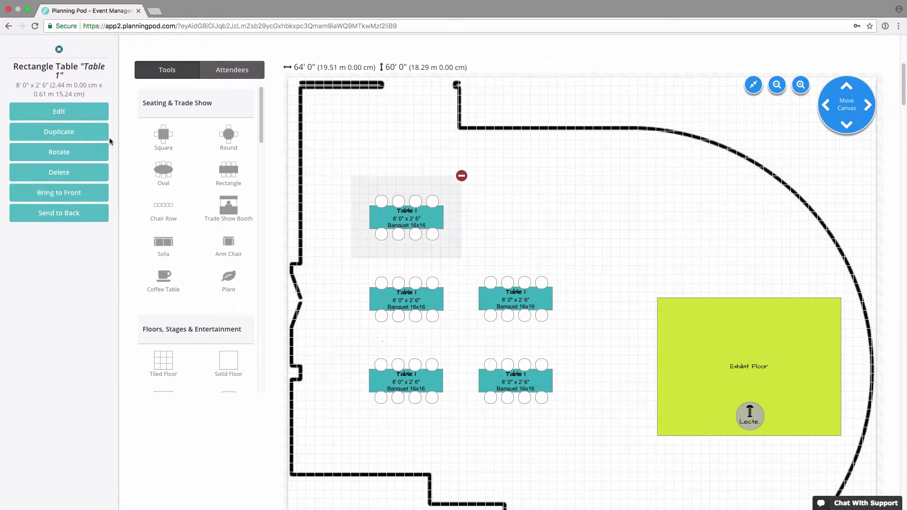
Edit the top-left table: append 2 to name it 'Table 2', pick purple, and save
left_click(71, 112)
left_click(284, 104)
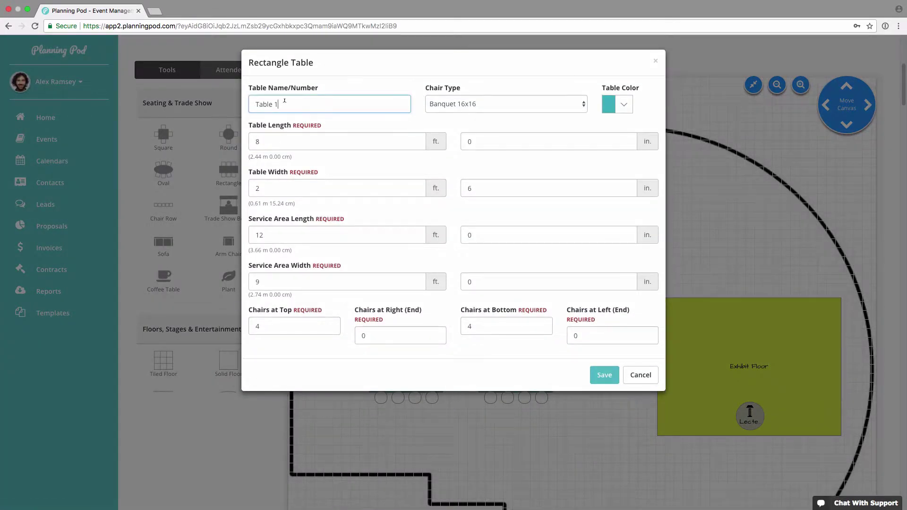
type("2")
left_click(624, 104)
left_click_drag(663, 223, 688, 231)
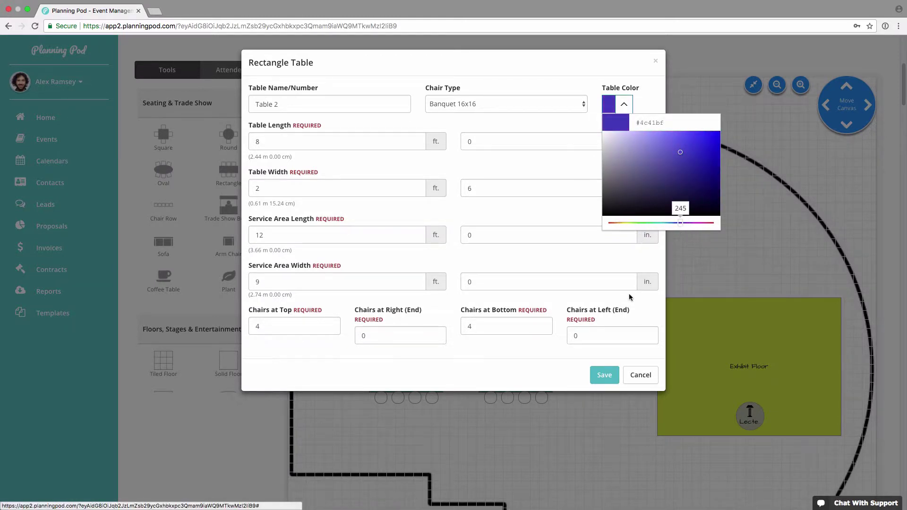
left_click(644, 263)
left_click(605, 376)
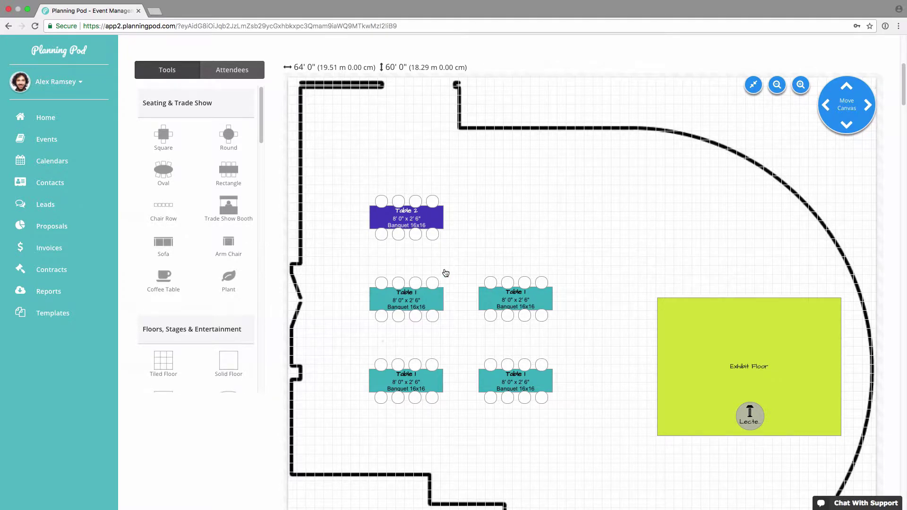
Rotate Table 2 with the Rotate slider, stepping it to exactly 45°, then deselect it
left_click(419, 217)
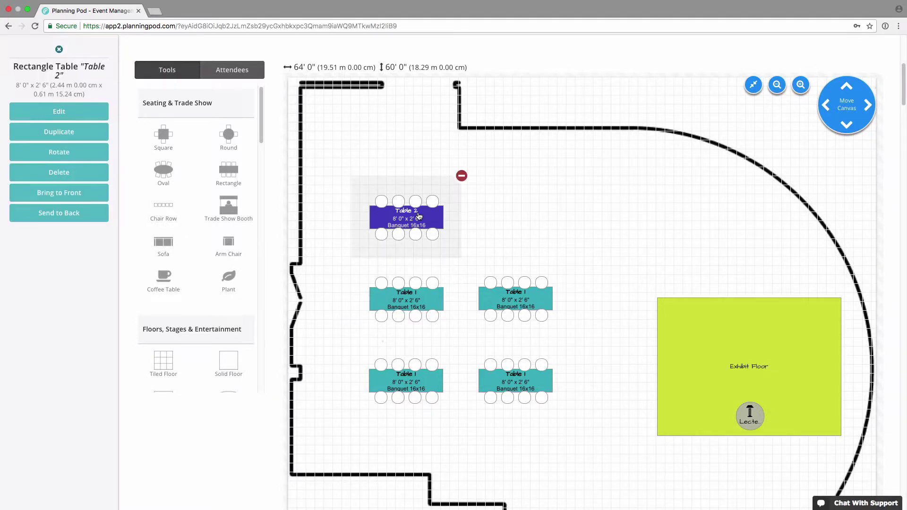
left_click(68, 152)
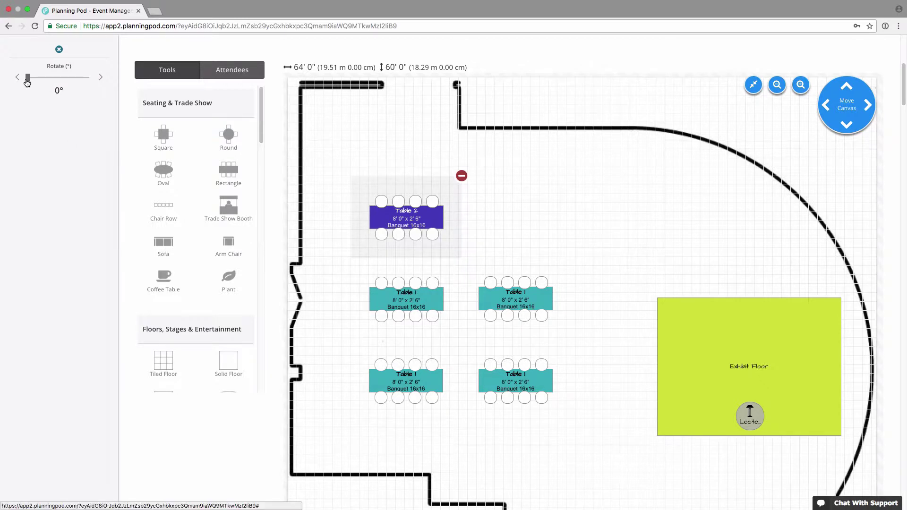
left_click_drag(29, 82, 44, 82)
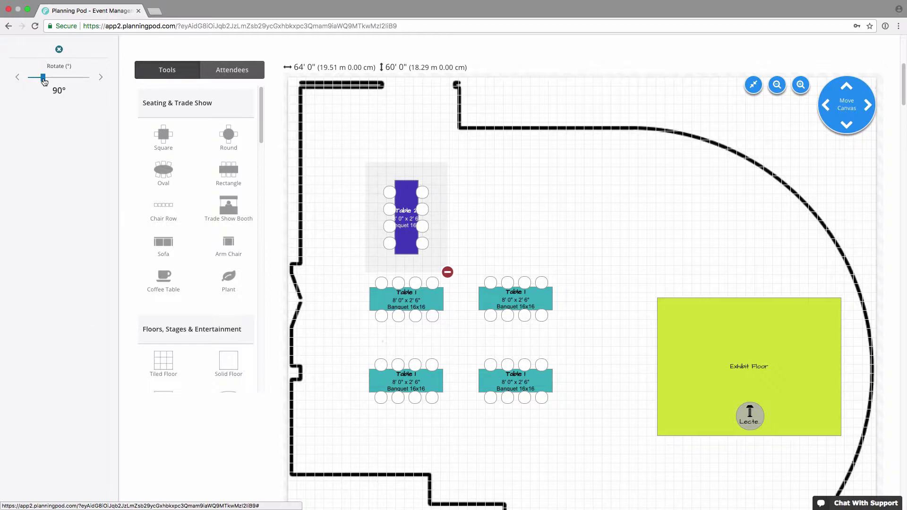
left_click_drag(41, 81, 37, 83)
left_click(100, 77)
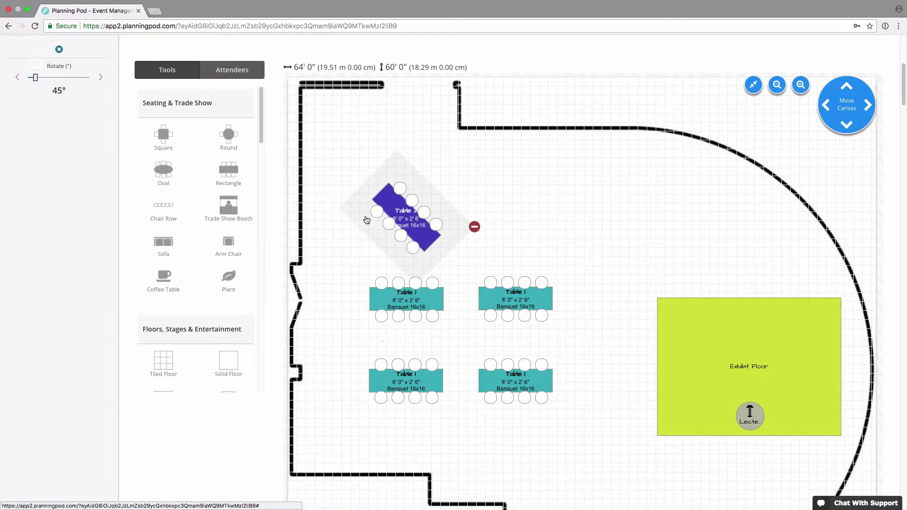
left_click(515, 199)
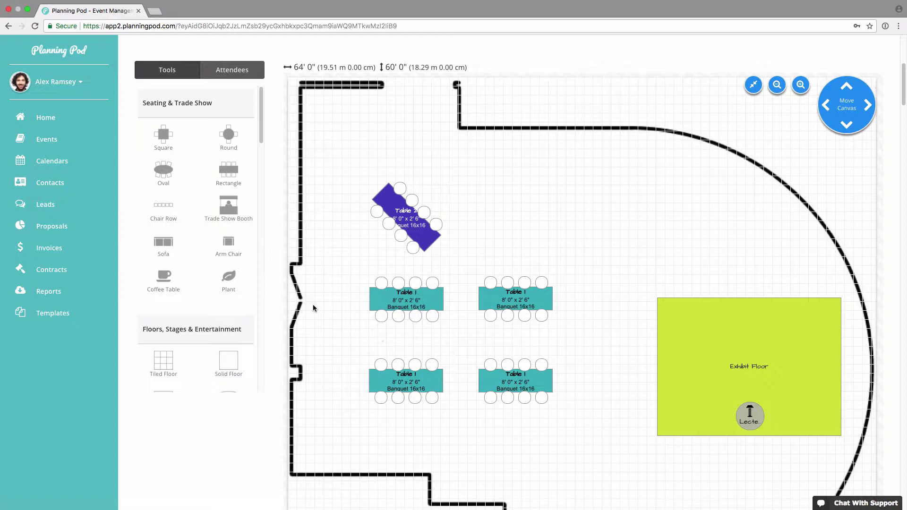
Delete the bottom-right banquet table and confirm the deletion
left_click(534, 389)
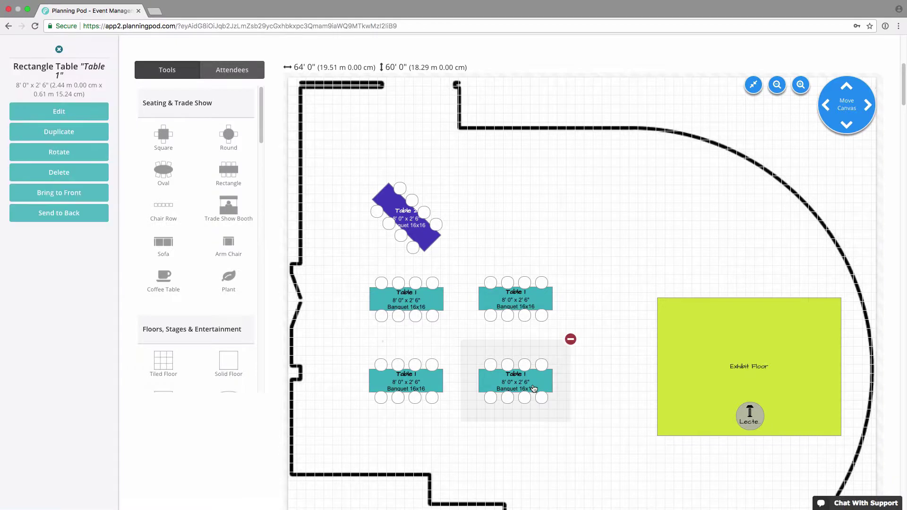
left_click(93, 176)
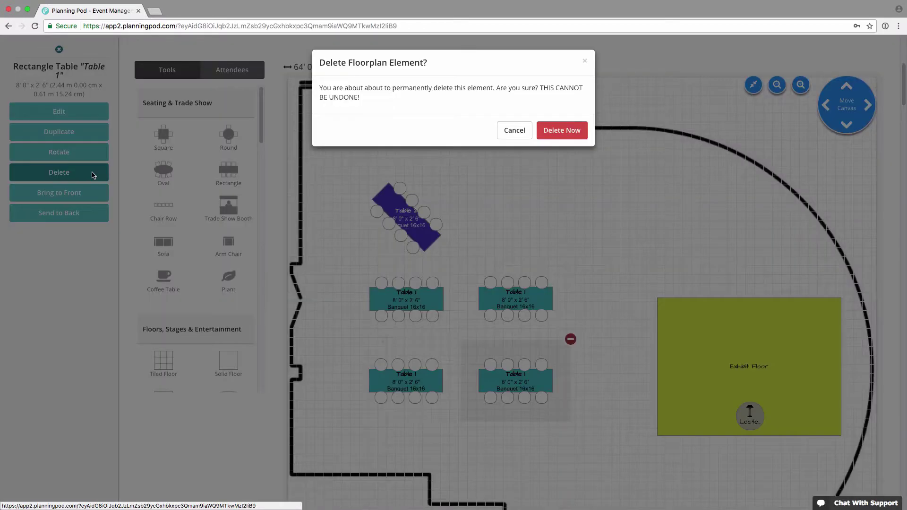
left_click(565, 131)
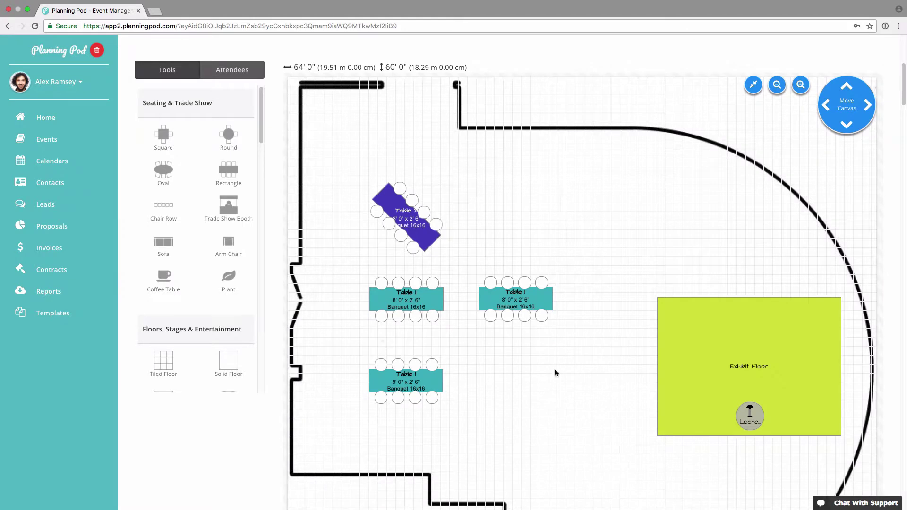
Shift the three remaining Table 1s up and right, then drag one onto the Exhibit Floor
left_click(526, 306)
left_click(430, 303, "shift")
left_click(422, 387, "shift")
left_click_drag(492, 303, 619, 175)
left_click(742, 222)
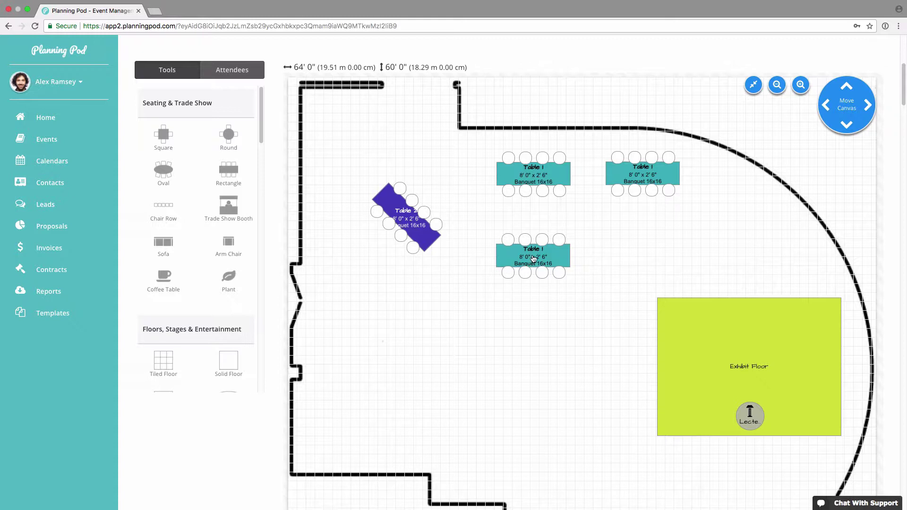
left_click_drag(533, 258, 743, 301)
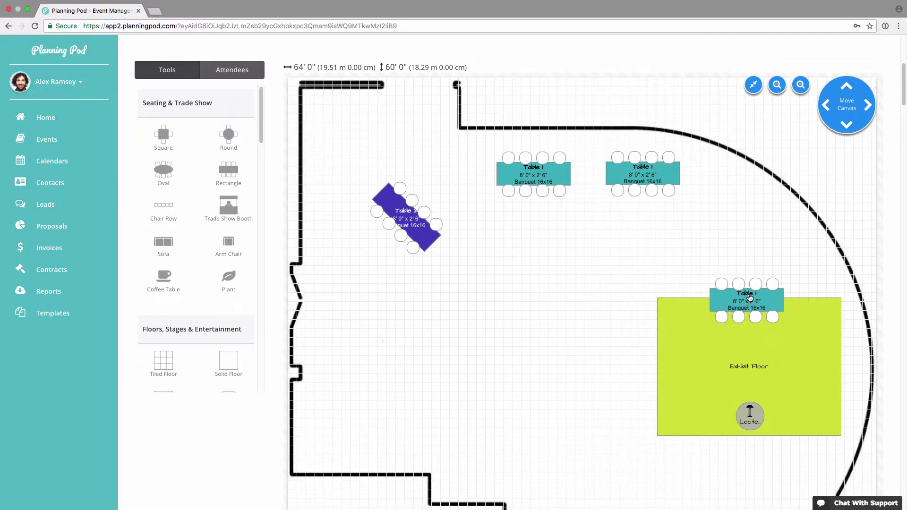
Send the Table 1 on the Exhibit Floor to the back, then reselect it and press Delete
left_click(750, 297)
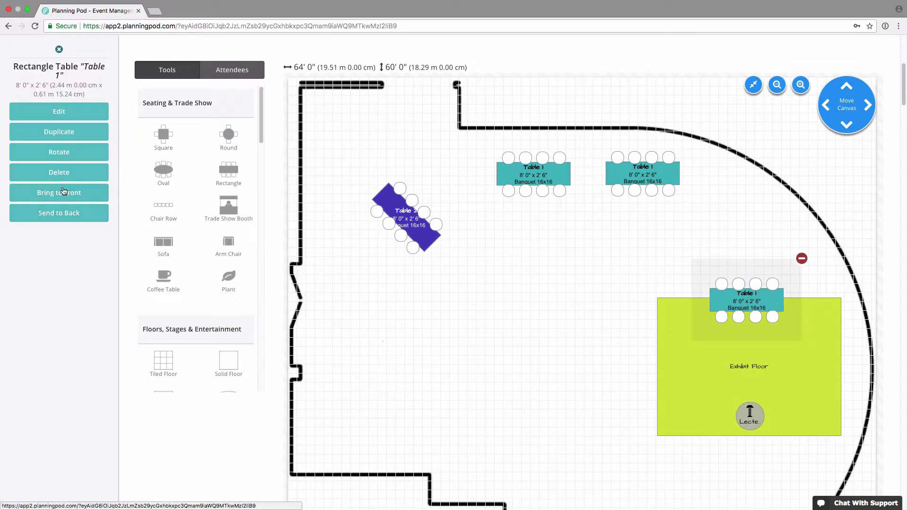
left_click(65, 213)
left_click(739, 321)
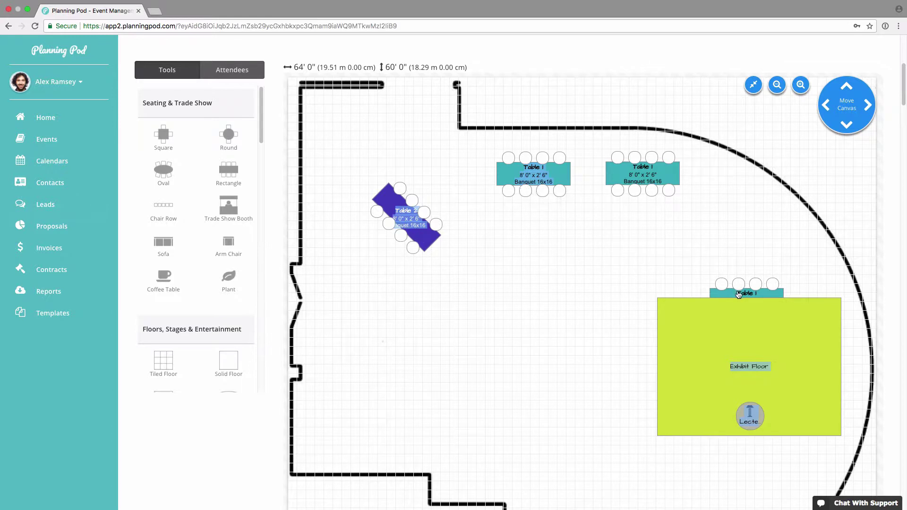
left_click(754, 295)
key("Delete")
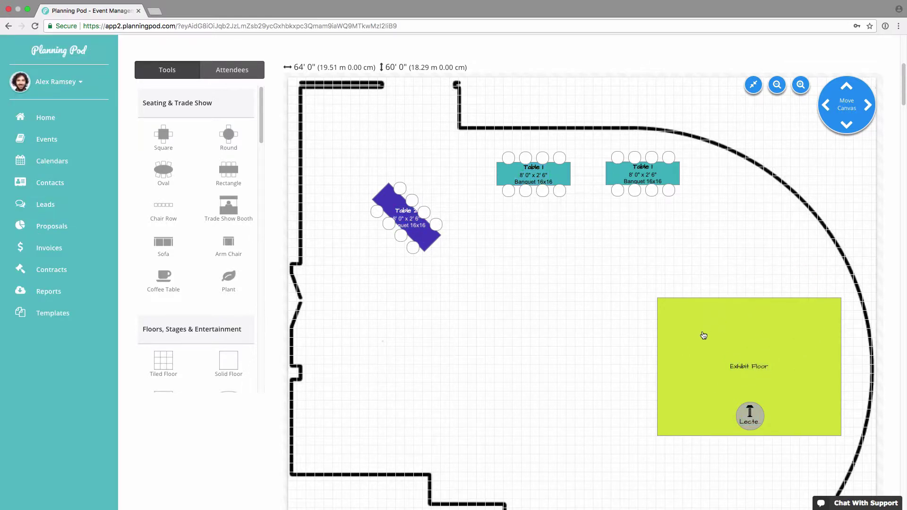
Send the Exhibit Floor to the back and drag Table 1 off it into open space
left_click(666, 310)
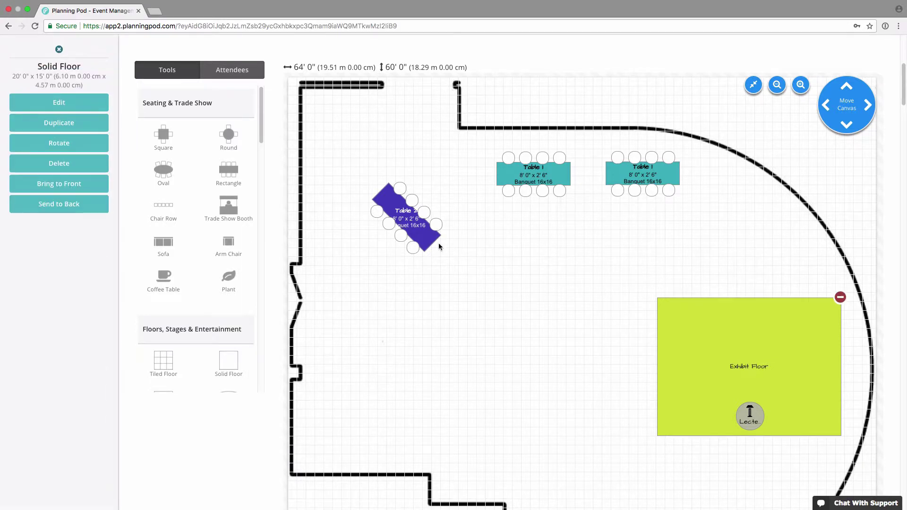
left_click(67, 208)
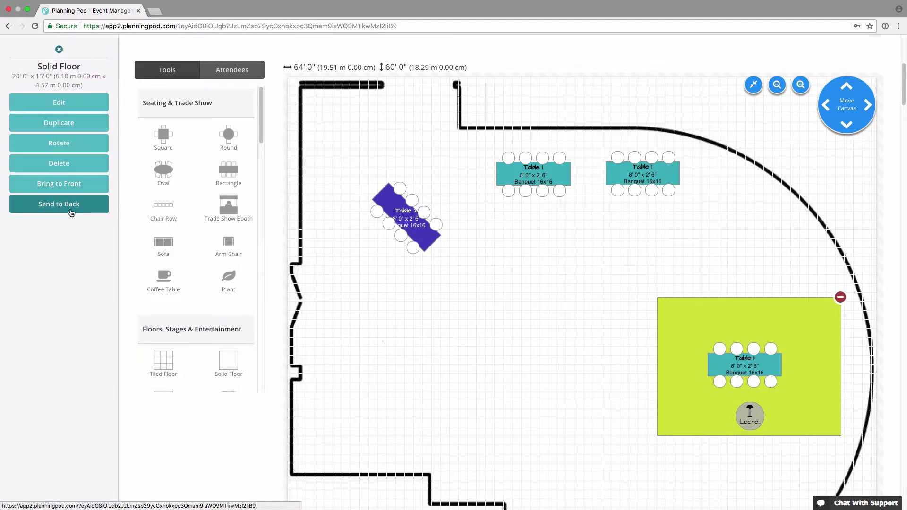
left_click_drag(789, 373, 538, 256)
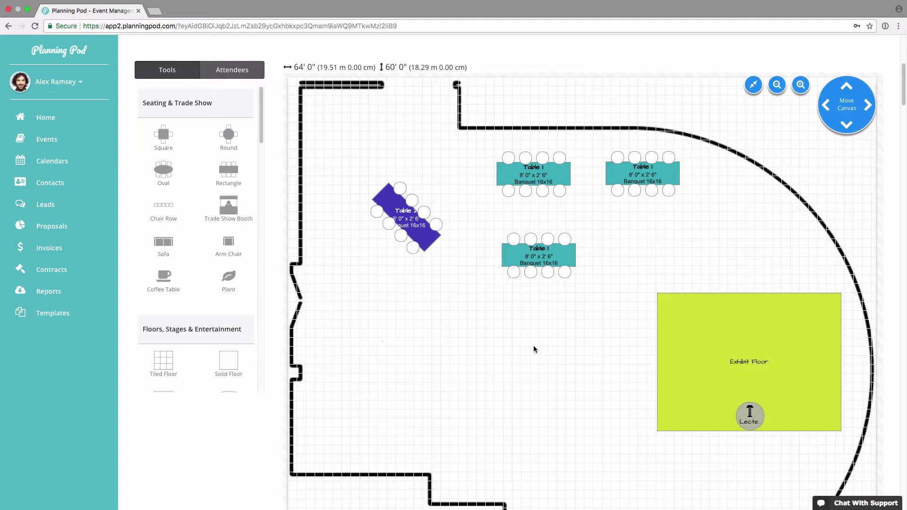
Attach the 'Grand Opening Party - Creative Confection' RSVP event from the attendee seating options
scroll(279, 259, "up", 3)
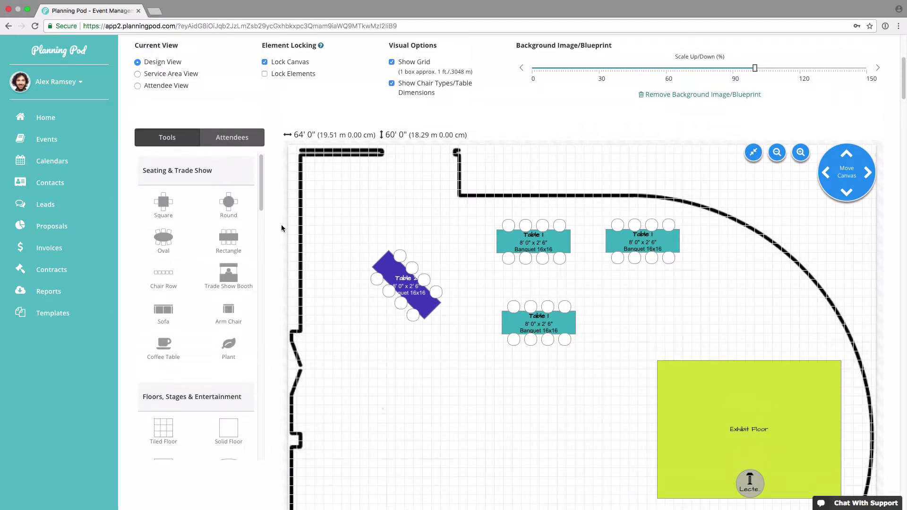
left_click(239, 140)
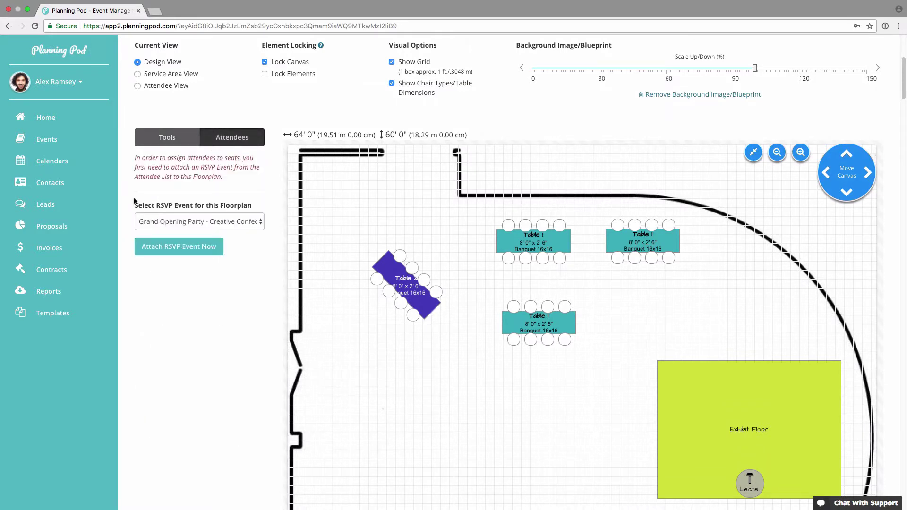
left_click(247, 226)
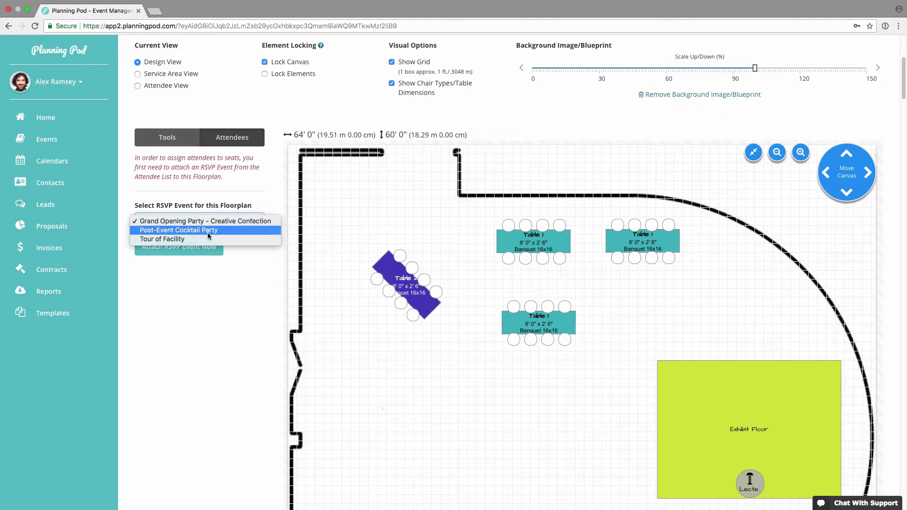
left_click(211, 223)
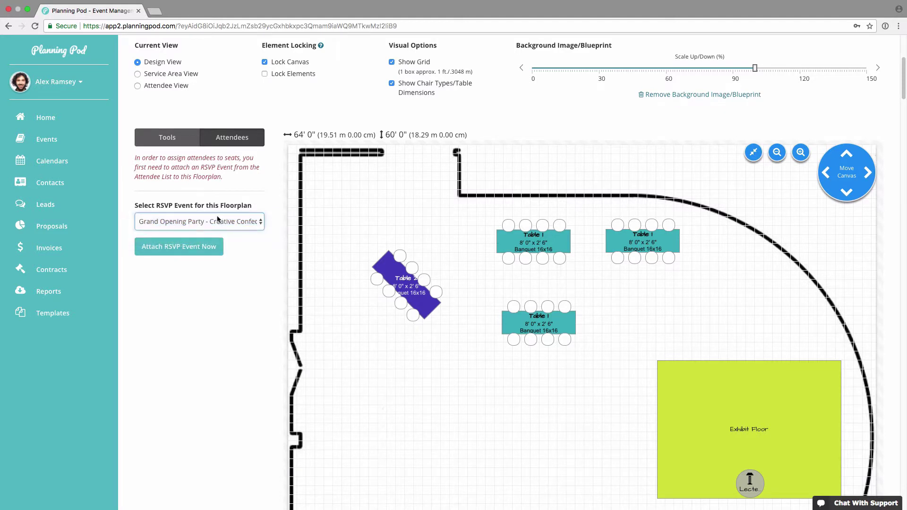
left_click(204, 246)
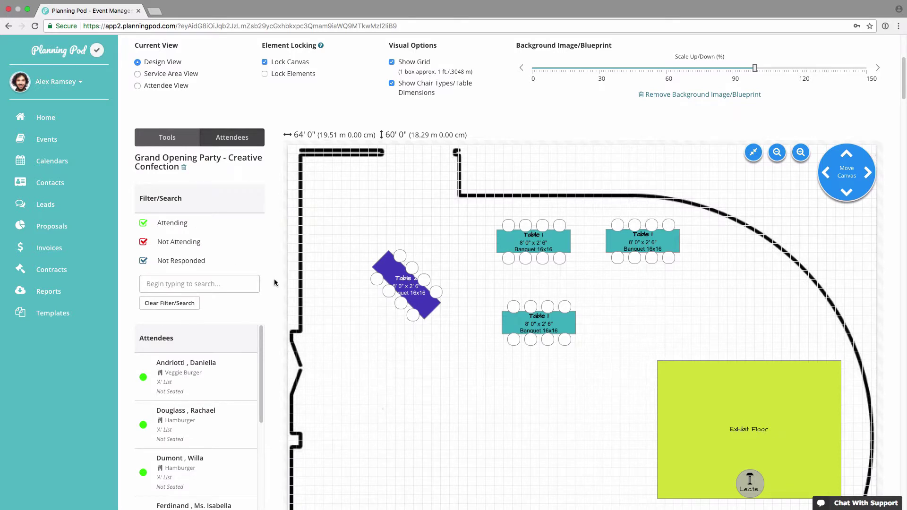
scroll(270, 298, "down", 2)
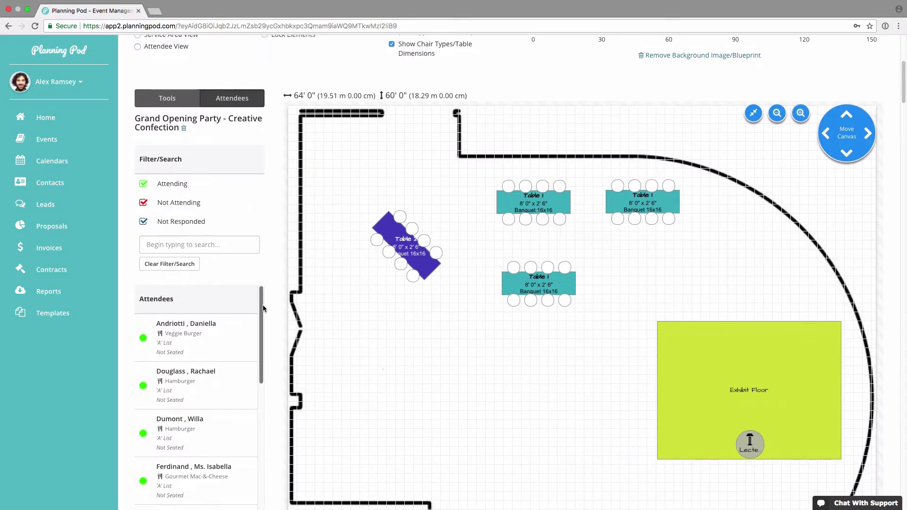
scroll(263, 309, "down", 3)
scroll(198, 294, "down", 3)
scroll(197, 294, "up", 3)
Seat two attendees at Table 2 and switch on guest names for occupied seats
left_click_drag(175, 244, 415, 204)
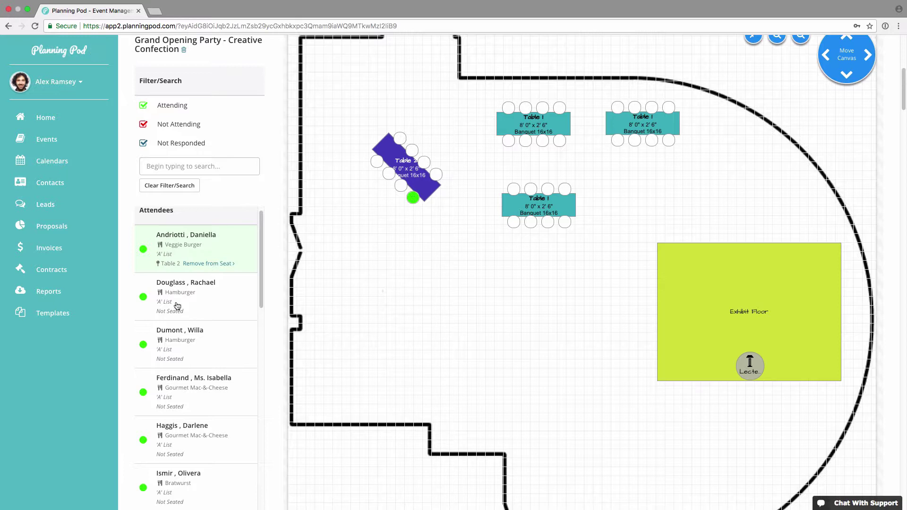
left_click_drag(177, 336, 388, 175)
scroll(336, 362, "up", 3)
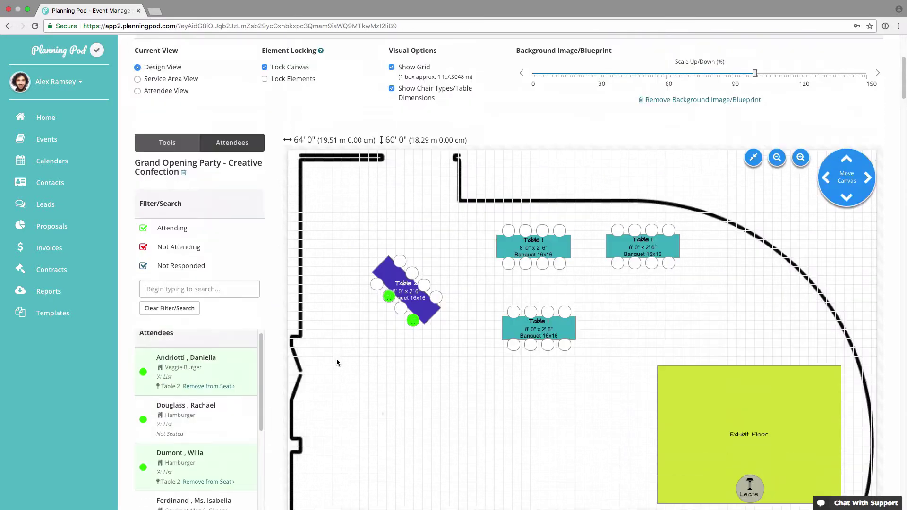
left_click(137, 95)
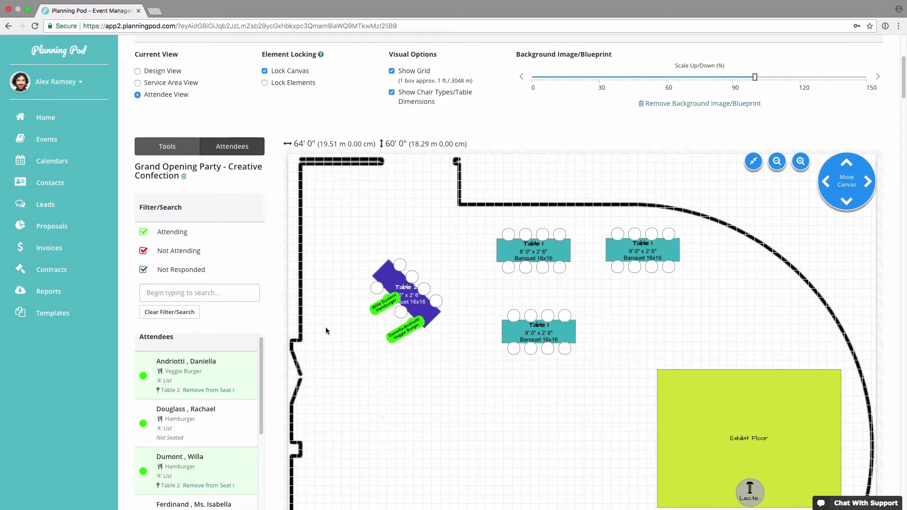
scroll(257, 351, "down", 2)
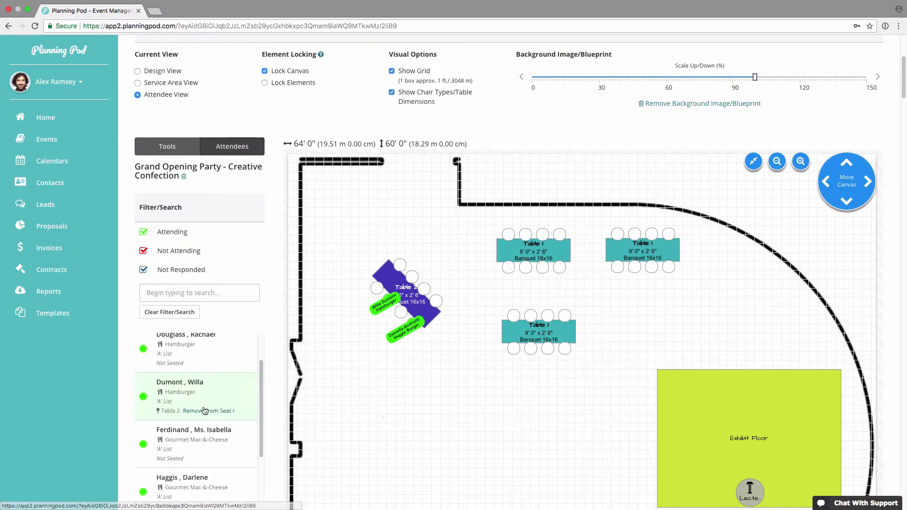
scroll(189, 400, "down", 1)
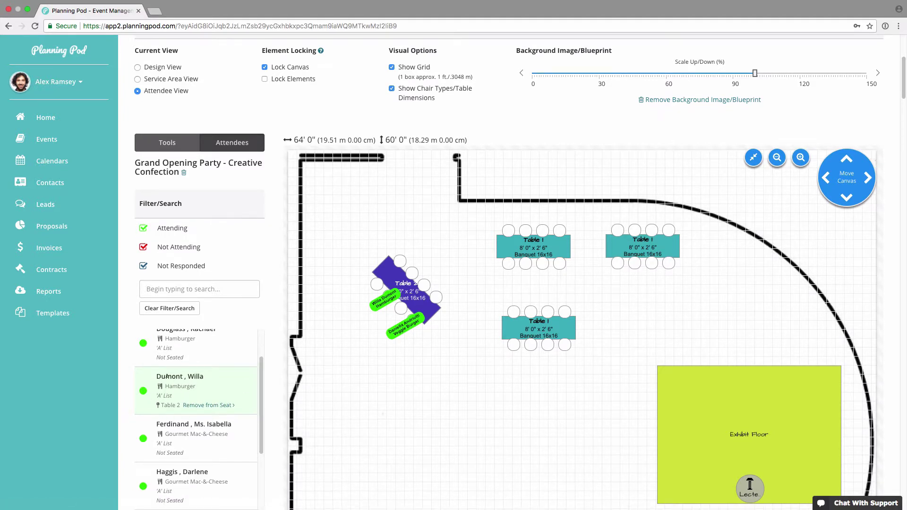
Remove the second guest from their Table 2 seat, confirming the removal
left_click(206, 407)
left_click(546, 83)
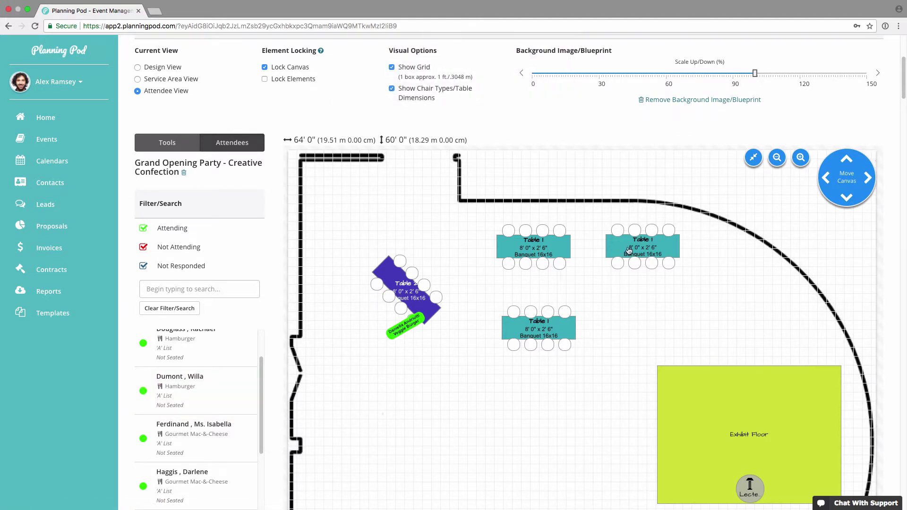
scroll(631, 334, "down", 3)
scroll(228, 349, "down", 8)
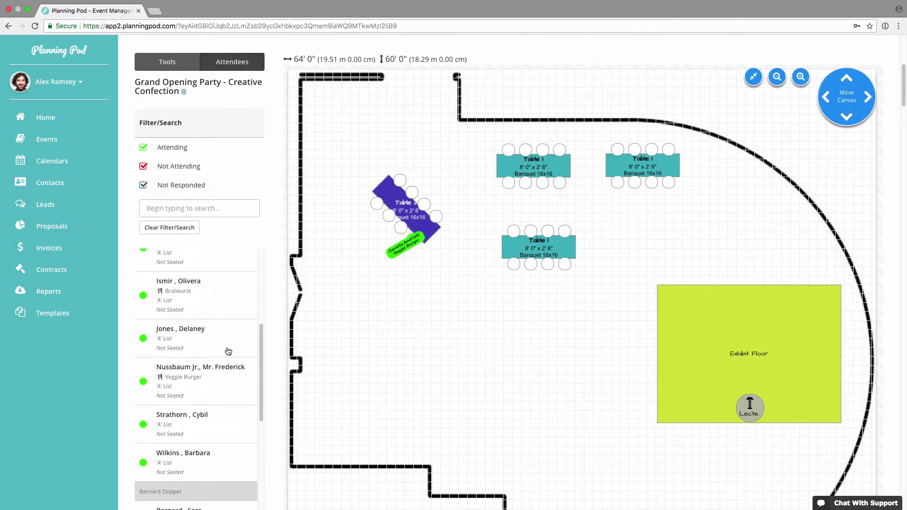
scroll(227, 349, "down", 3)
scroll(229, 349, "up", 10)
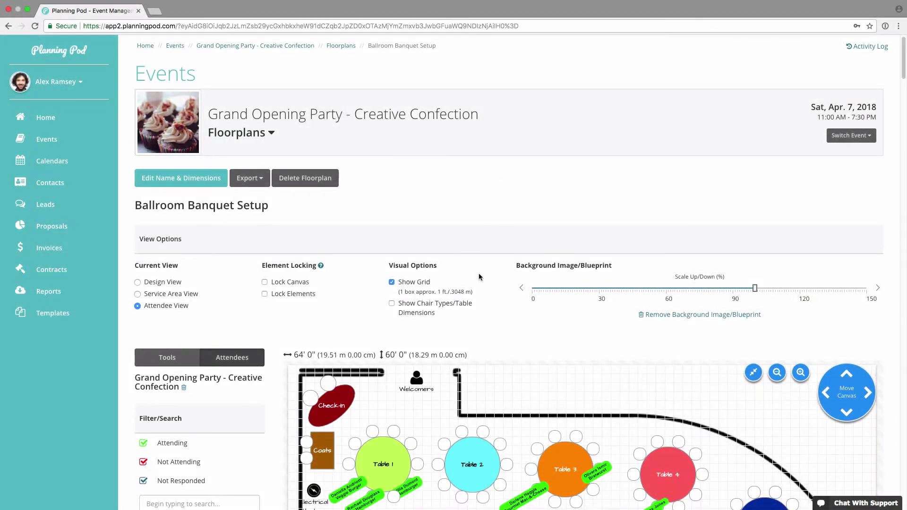
Seat an unseated attendee from the list at Table 11
scroll(479, 277, "down", 3)
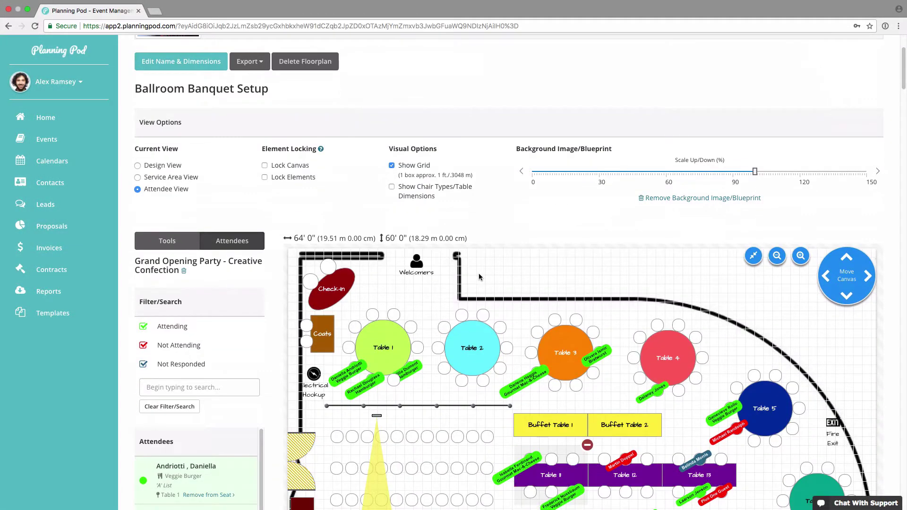
scroll(479, 277, "down", 2)
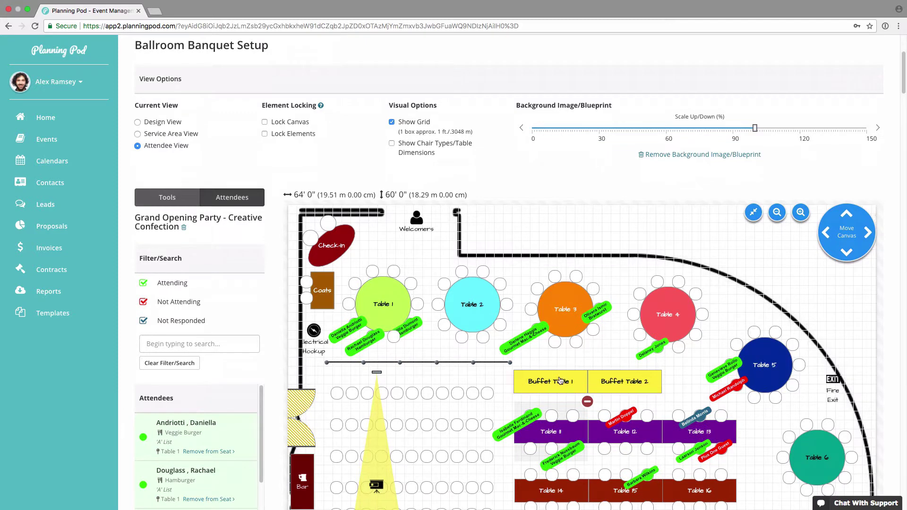
scroll(560, 382, "down", 2)
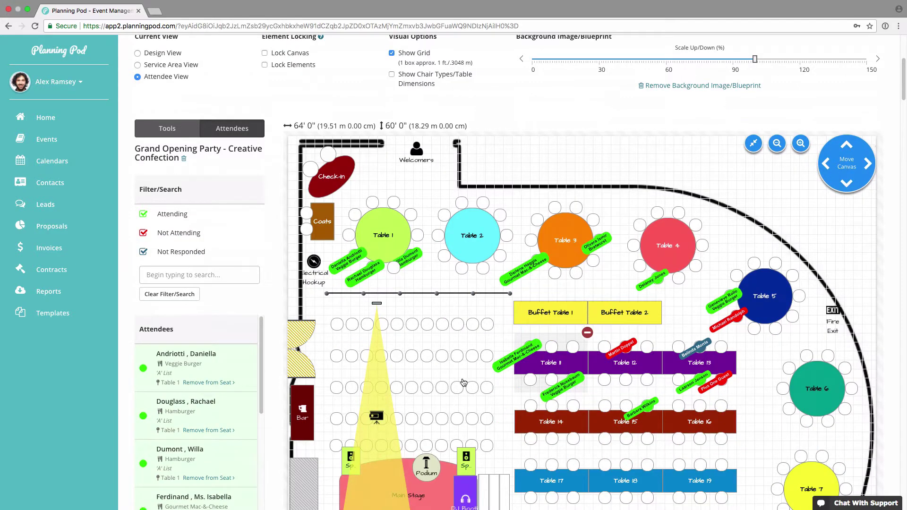
scroll(463, 382, "down", 5)
scroll(208, 324, "down", 6)
left_click_drag(210, 252, 530, 139)
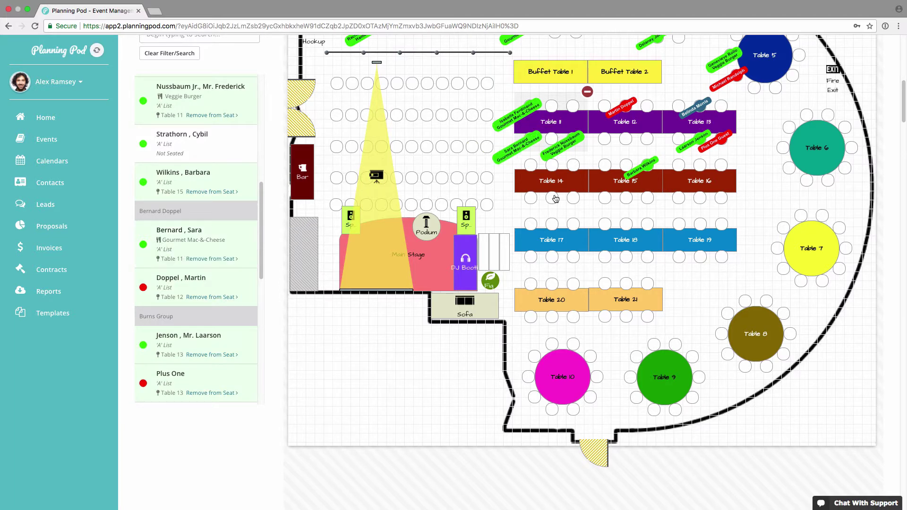
Move another guest from Table 11 to a seat at Table 12
scroll(535, 164, "up", 3)
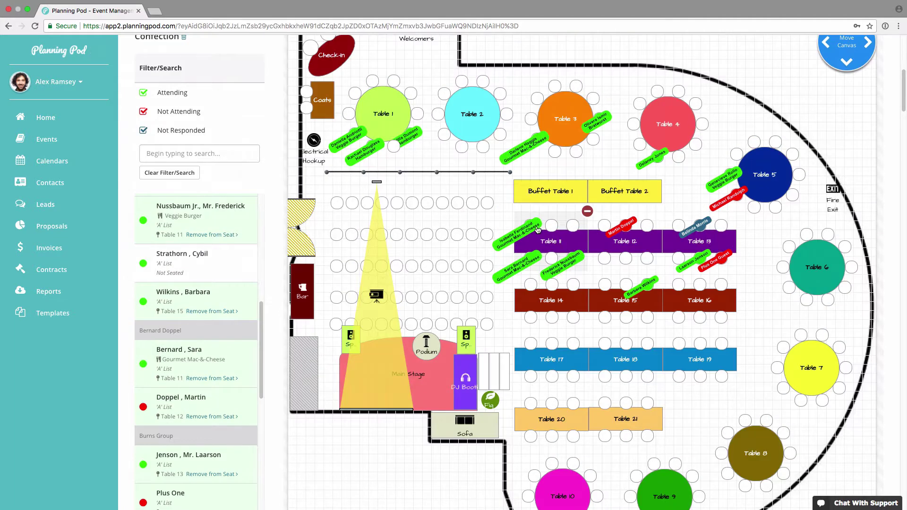
left_click_drag(531, 229, 634, 264)
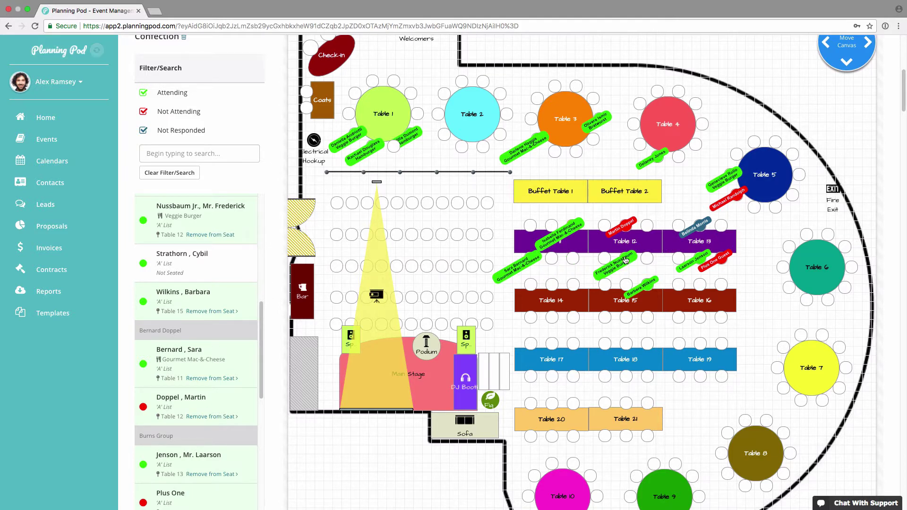
scroll(647, 275, "up", 2)
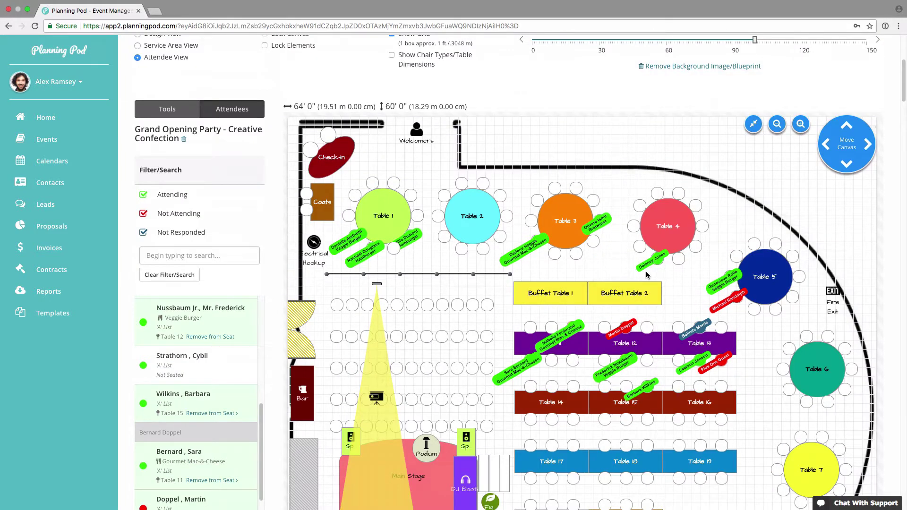
Cycle the Current View from design view through service areas, ending on Attendee View
scroll(647, 275, "up", 4)
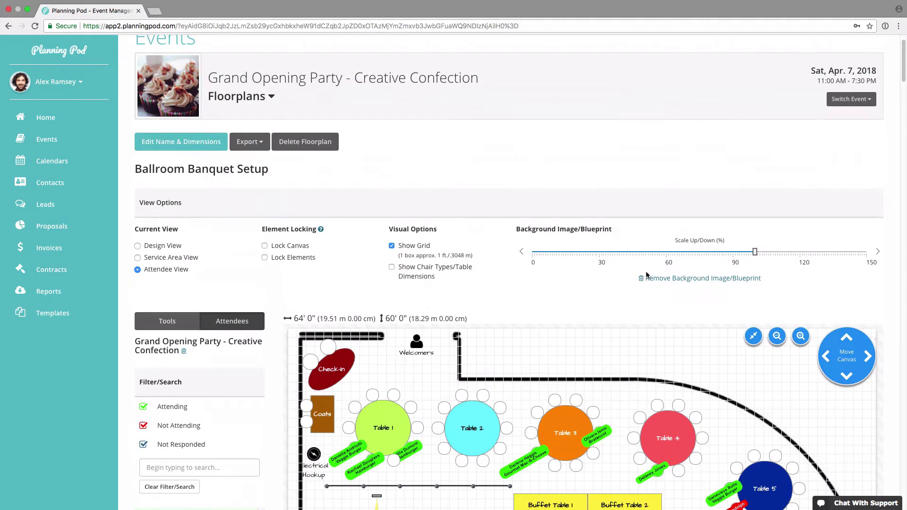
scroll(159, 261, "down", 1)
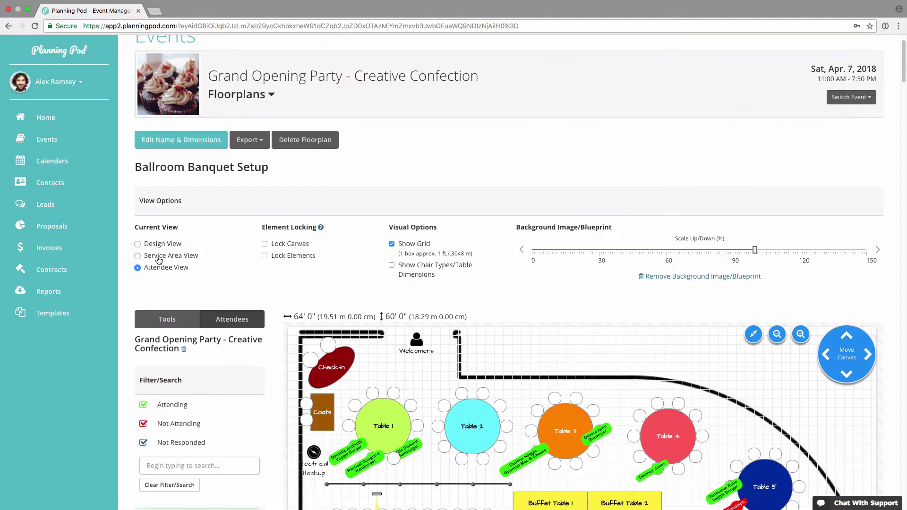
left_click(138, 205)
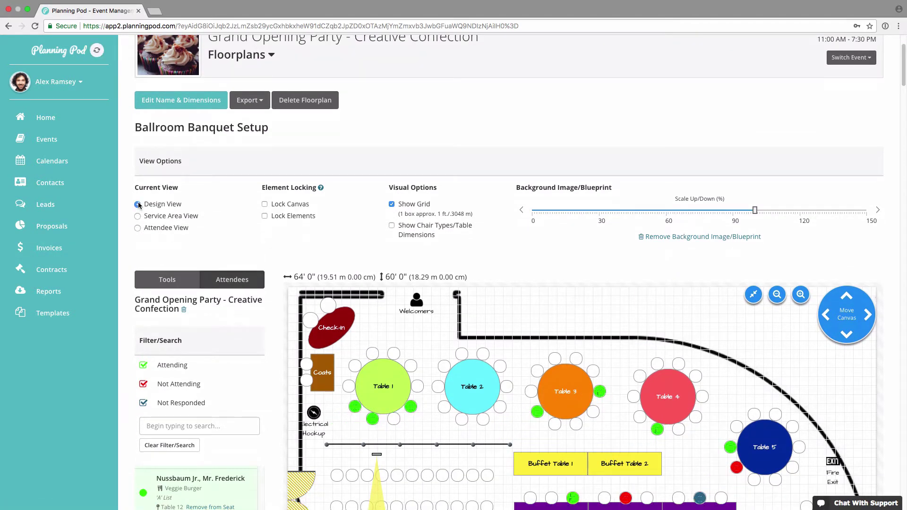
scroll(481, 409, "down", 3)
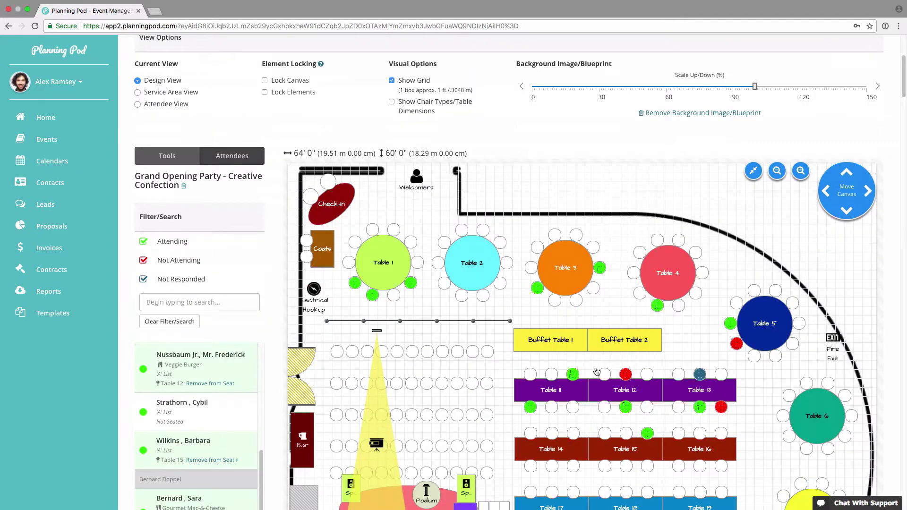
scroll(503, 336, "up", 1)
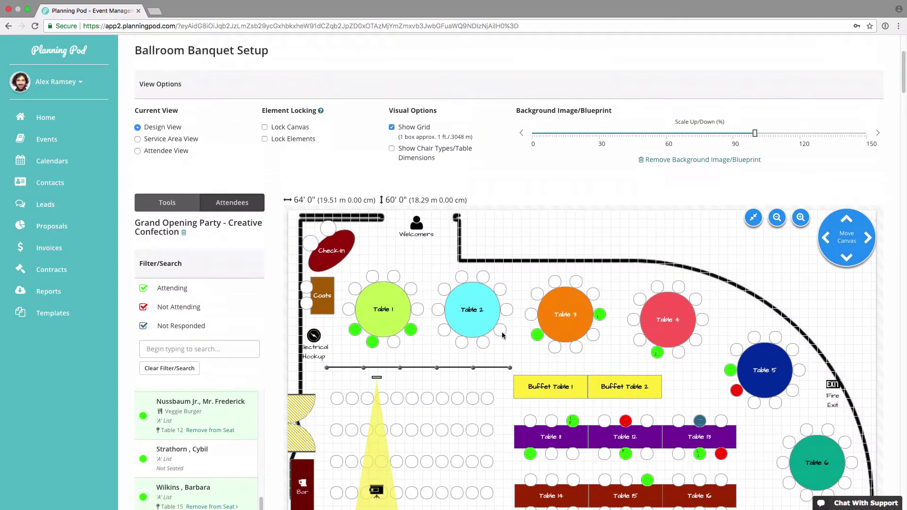
left_click(138, 139)
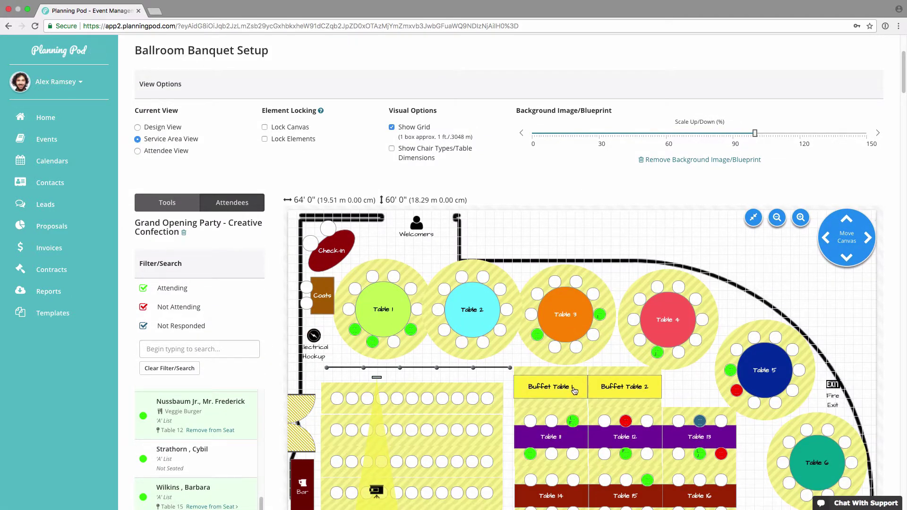
scroll(575, 389, "down", 4)
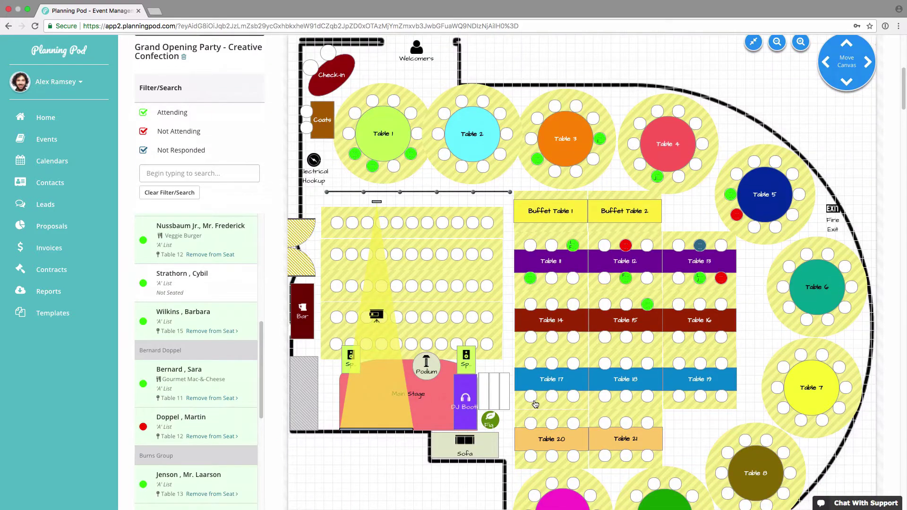
scroll(536, 405, "up", 4)
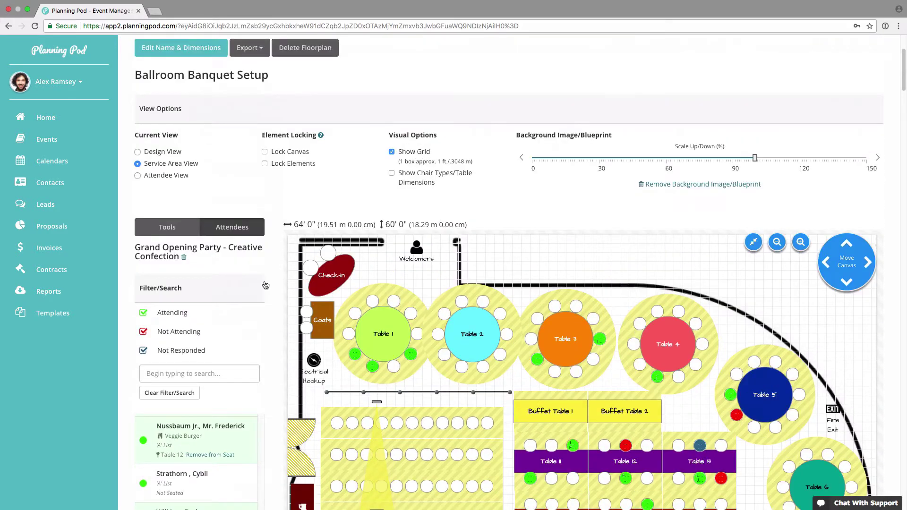
left_click(137, 176)
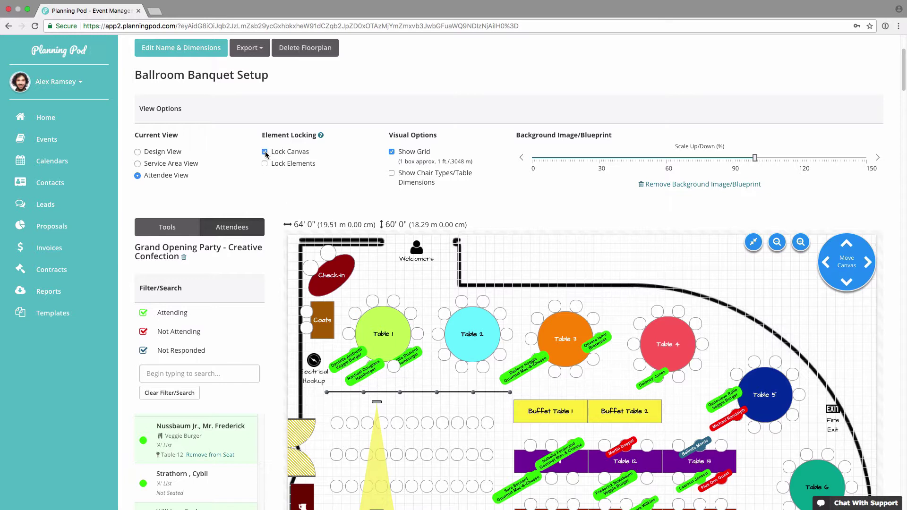
Turn on Lock Canvas and Lock Elements, nudging Table 2 slightly right and checking its panel
scroll(656, 405, "down", 1)
scroll(656, 405, "down", 2)
mouse_move(796, 280)
left_mouse_down()
mouse_move(796, 296)
mouse_move(681, 378)
mouse_move(770, 452)
mouse_move(834, 312)
mouse_move(595, 320)
mouse_move(605, 237)
mouse_move(756, 293)
mouse_move(810, 296)
mouse_move(798, 283)
left_mouse_up()
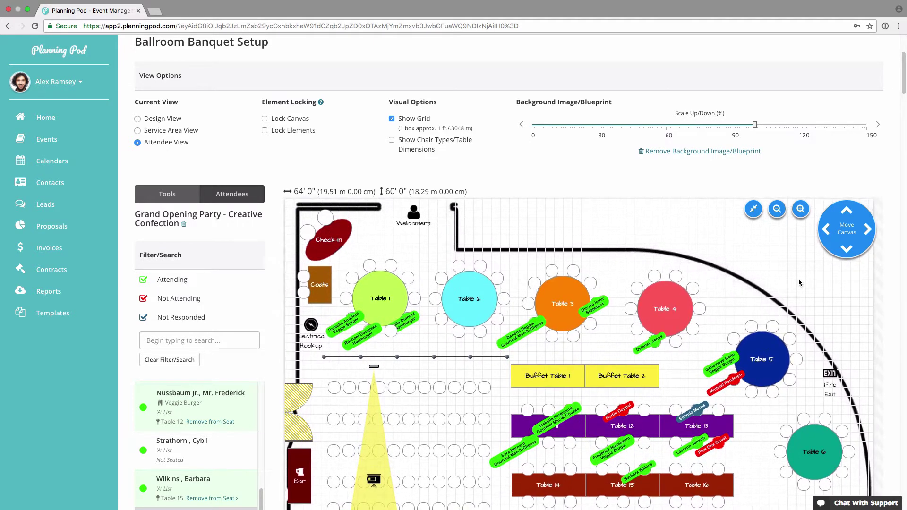
left_click(264, 119)
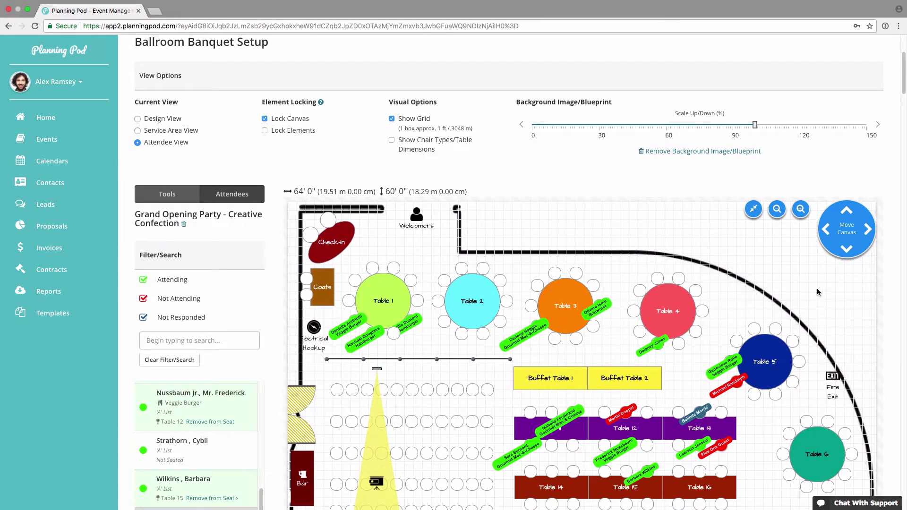
left_click_drag(466, 299, 470, 301)
left_click(265, 130)
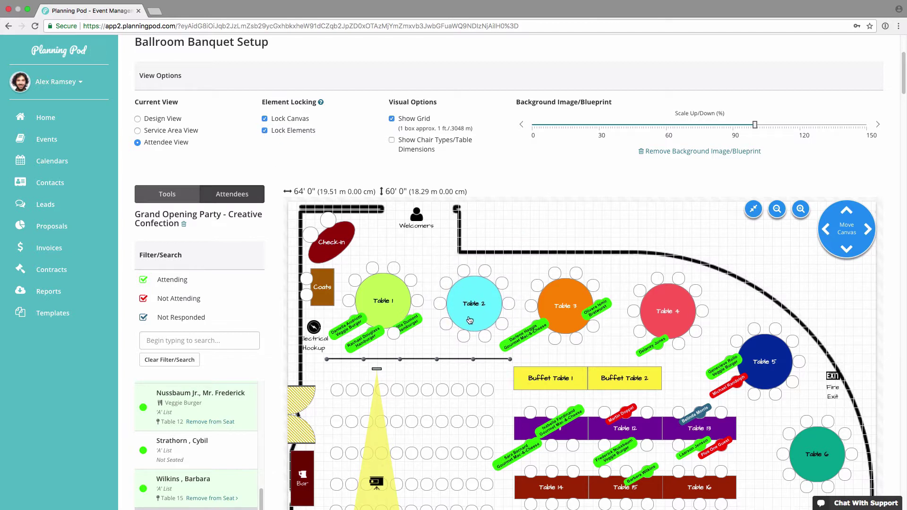
left_click(471, 291)
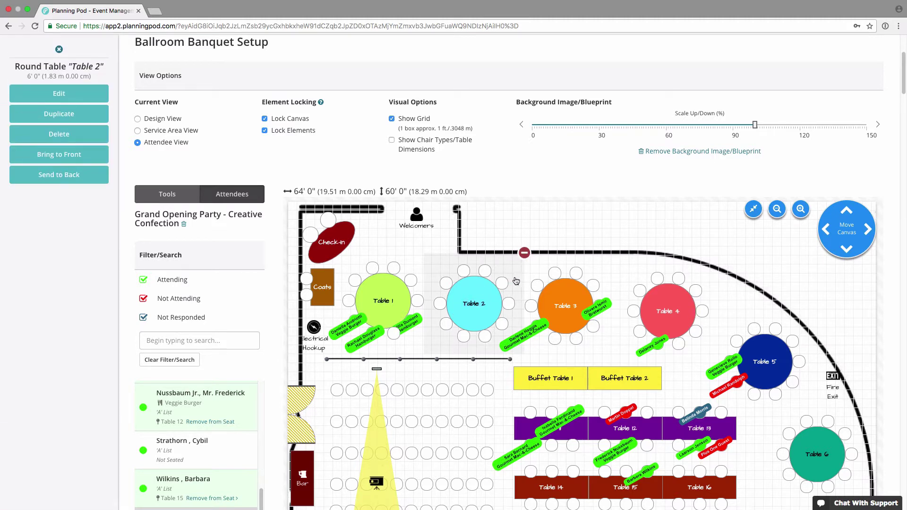
left_click(59, 49)
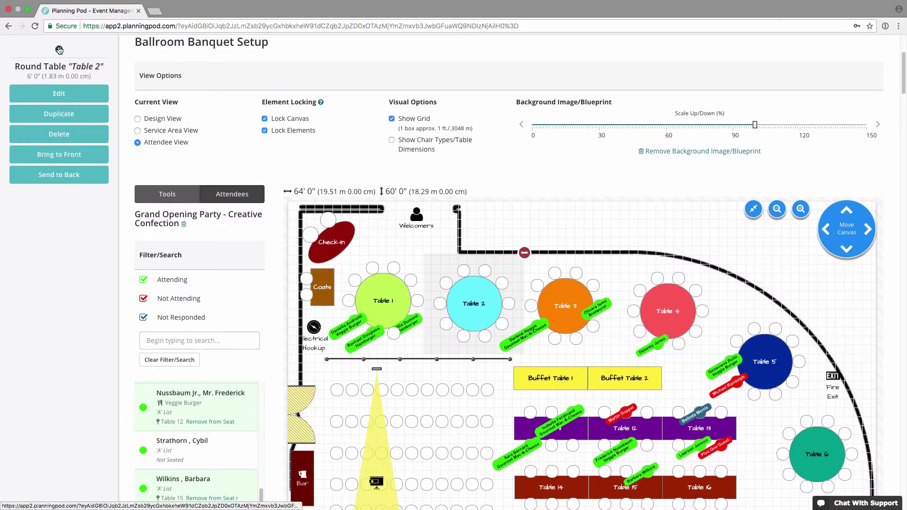
Toggle Show Grid and table dimensions off and on, then uncheck both locks
left_click(392, 119)
left_click(392, 119)
left_click(391, 140)
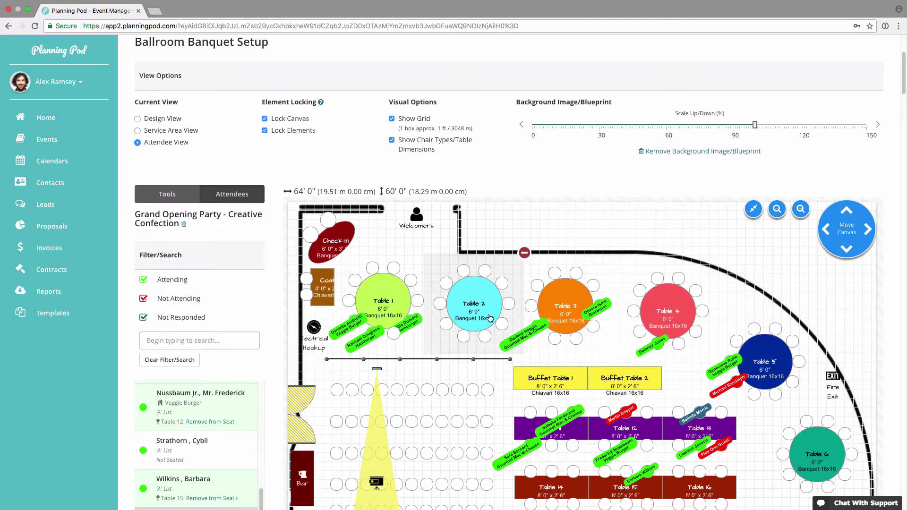
left_click(392, 141)
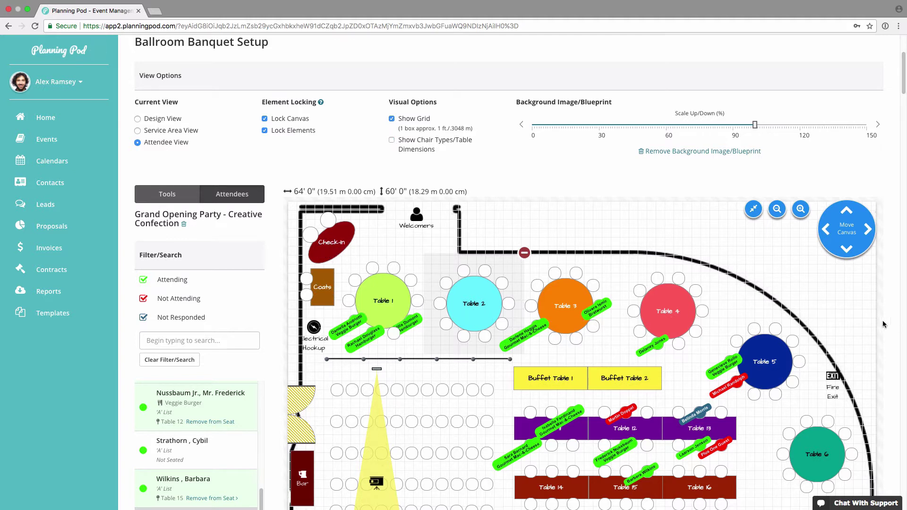
left_click(265, 131)
left_click(264, 119)
scroll(888, 299, "down", 1)
scroll(888, 298, "down", 1)
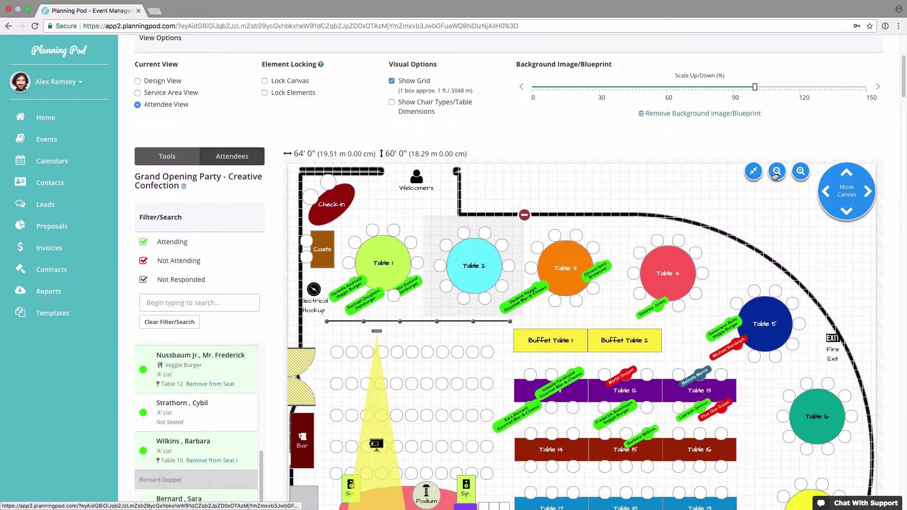
left_click(777, 172)
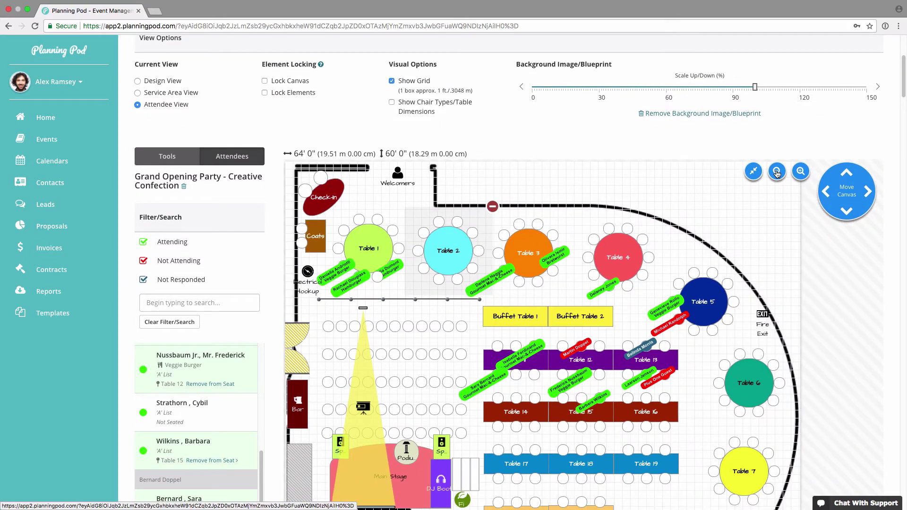
left_click(802, 172)
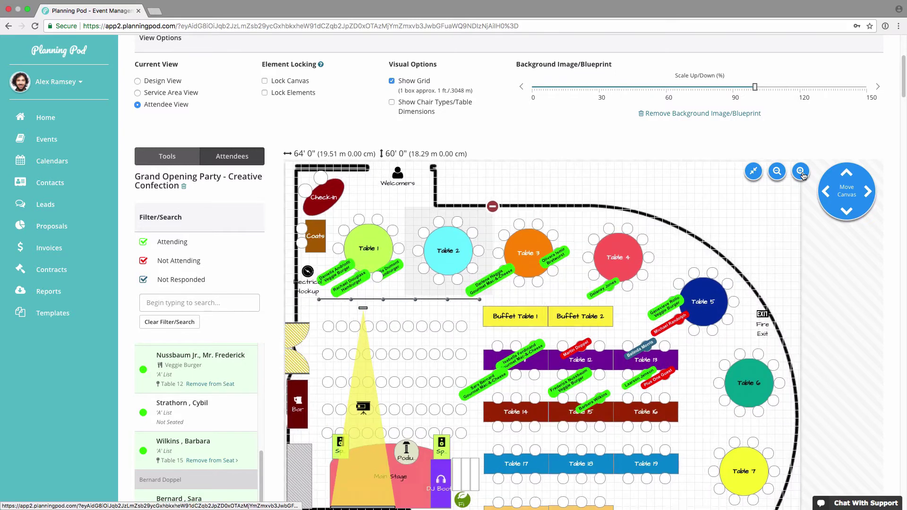
left_click(802, 172)
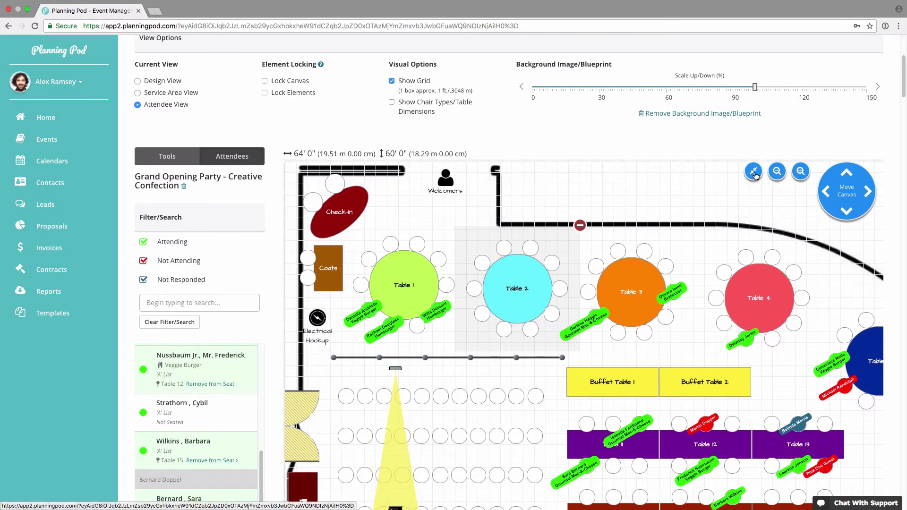
left_click(755, 173)
left_click(848, 213)
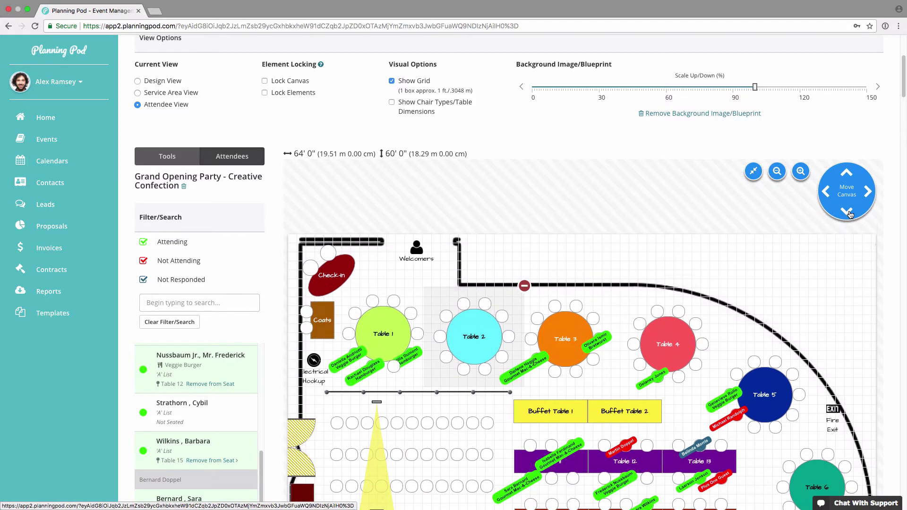
left_click(848, 212)
left_click(847, 175)
left_click(847, 175)
left_click(847, 175)
scroll(887, 401, "down", 3)
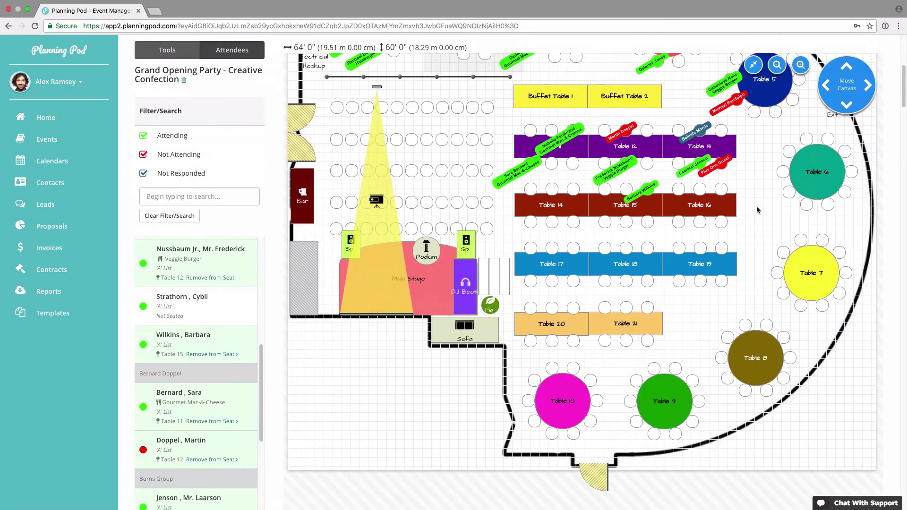
left_click_drag(756, 213, 756, 343)
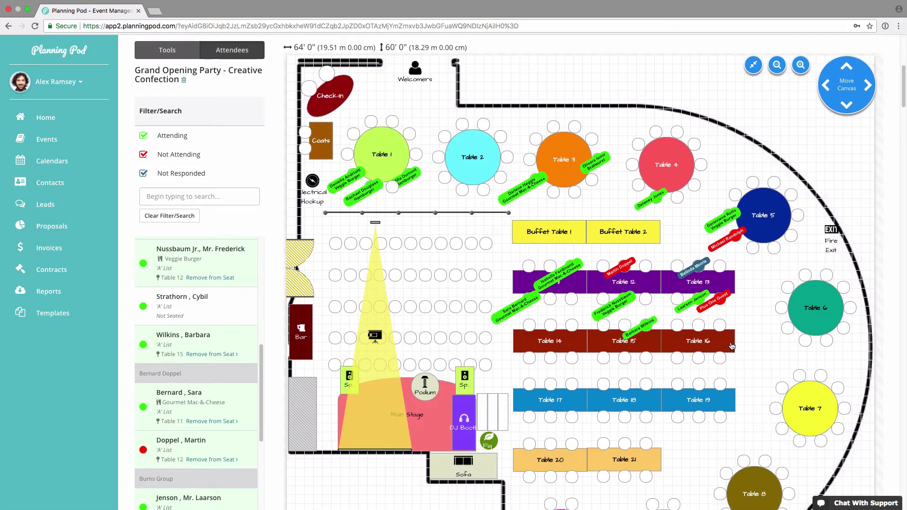
scroll(849, 324, "up", 5)
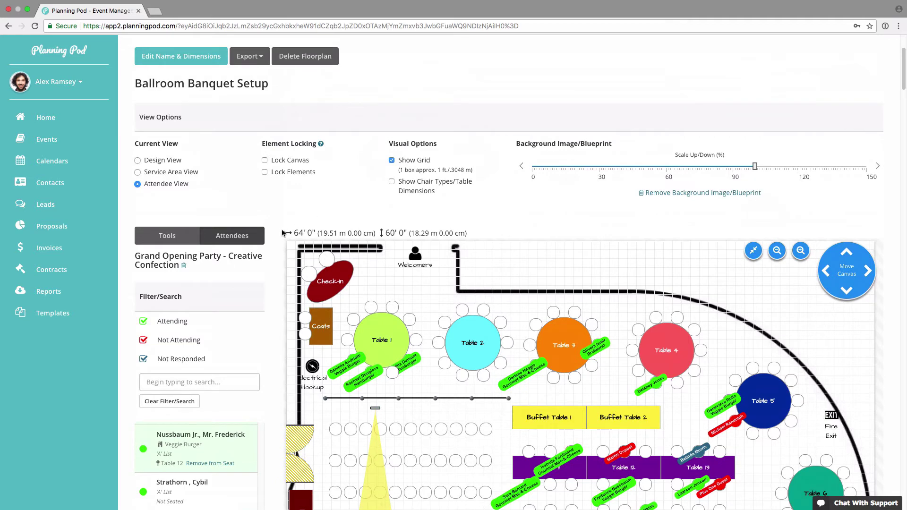
Browse the name-badge generator (Avery 5095, output options), close it without generating, and reopen Export
left_click(250, 70)
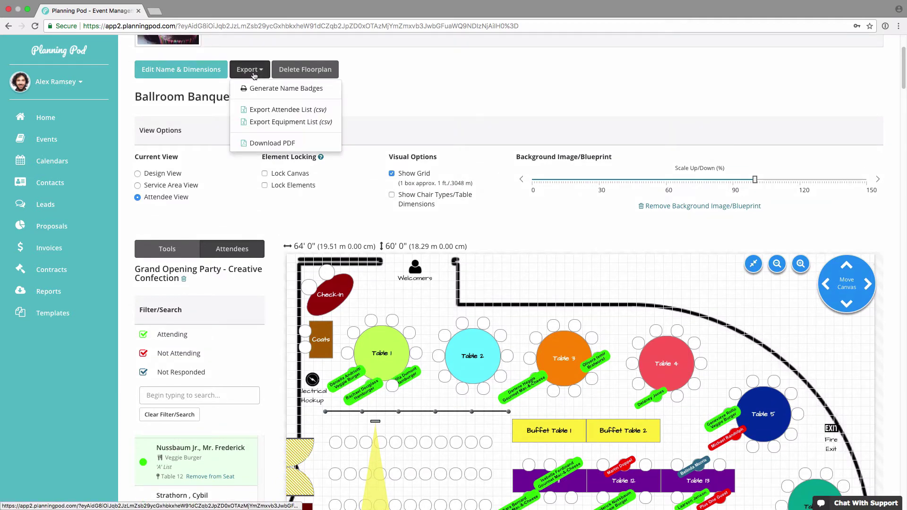
left_click(296, 90)
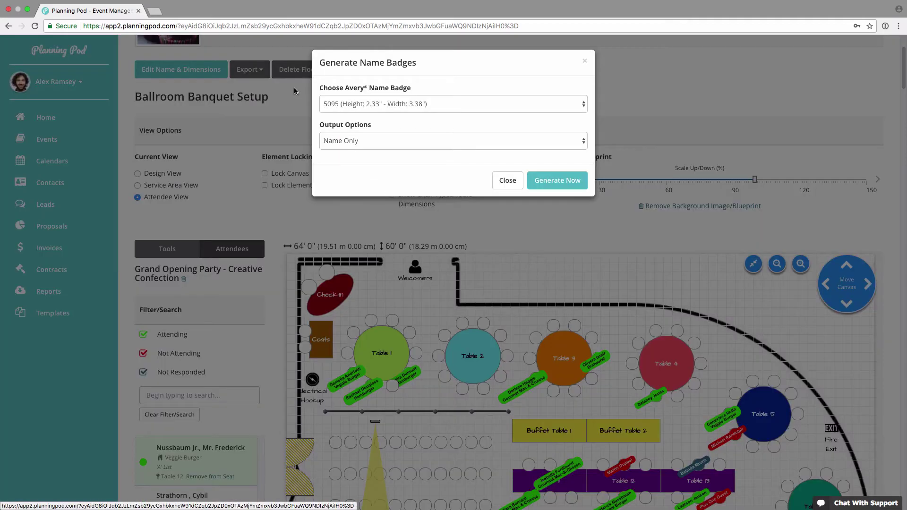
left_click(347, 106)
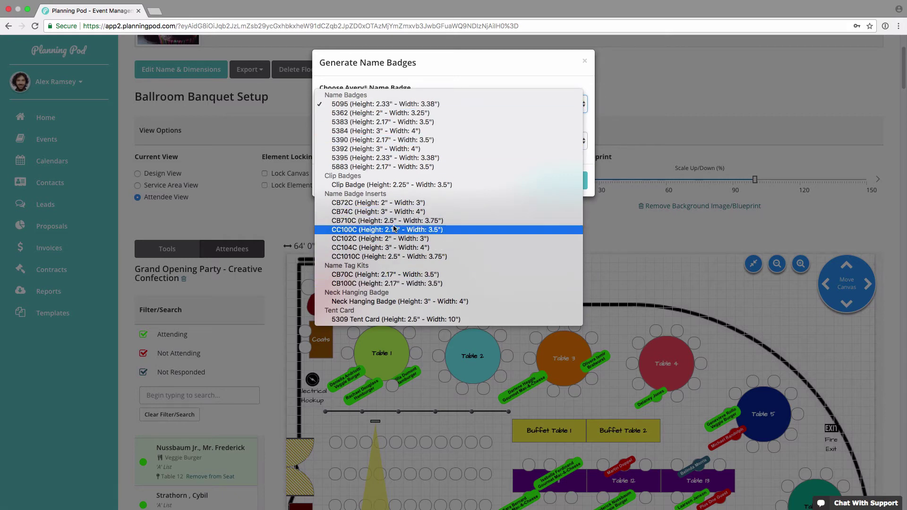
left_click(439, 75)
left_click(402, 141)
left_click(409, 175)
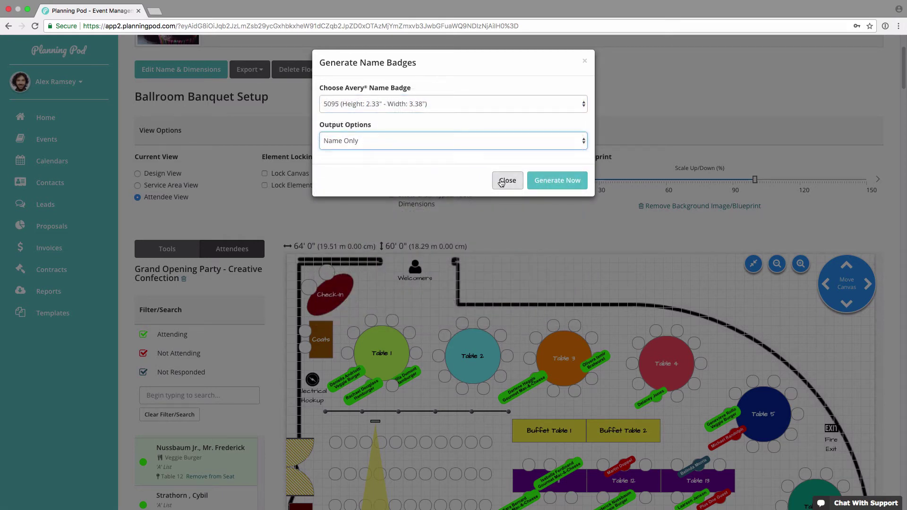
left_click(507, 180)
left_click(250, 71)
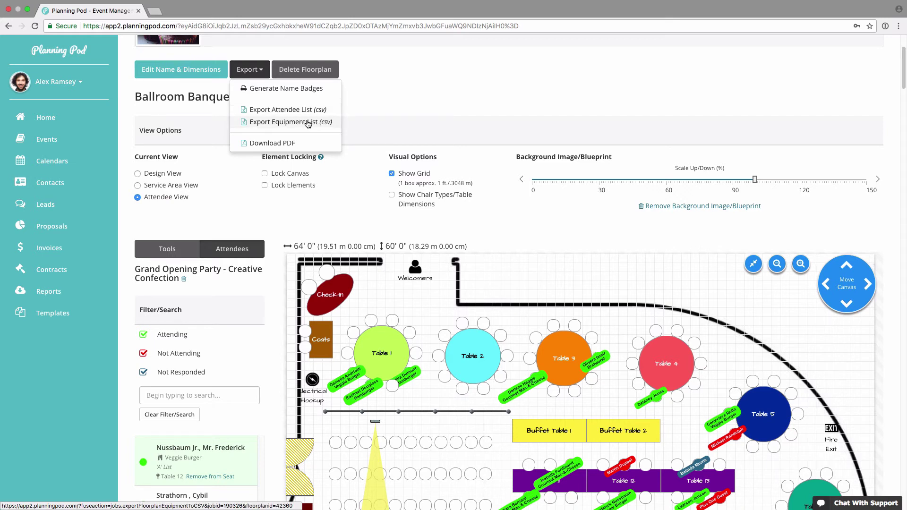
Export the Attendee View floorplan as BallroomBanquetSetup.pdf and open the downloaded file
left_click(291, 143)
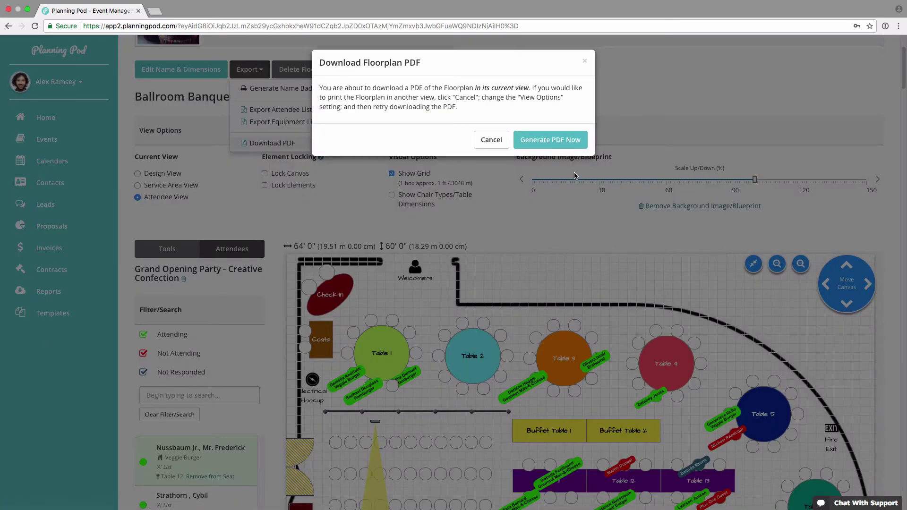
left_click(555, 144)
left_click(553, 142)
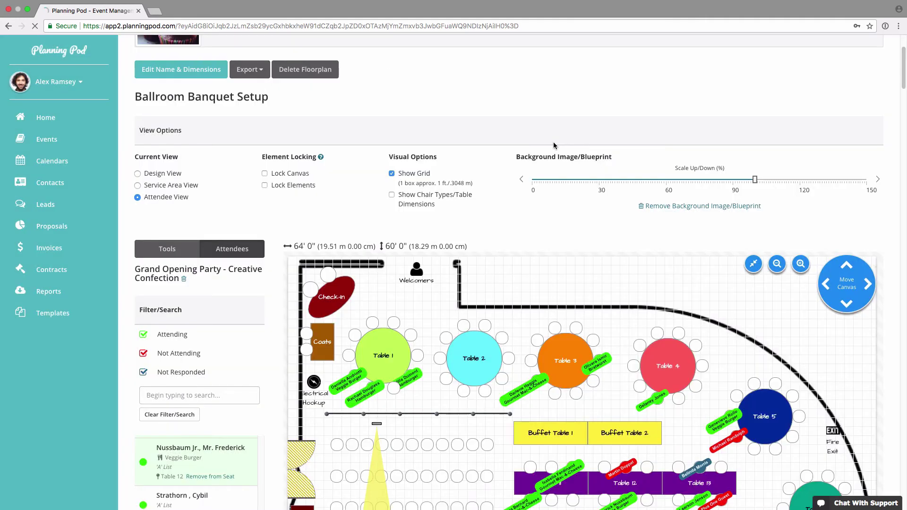
scroll(386, 389, "down", 4)
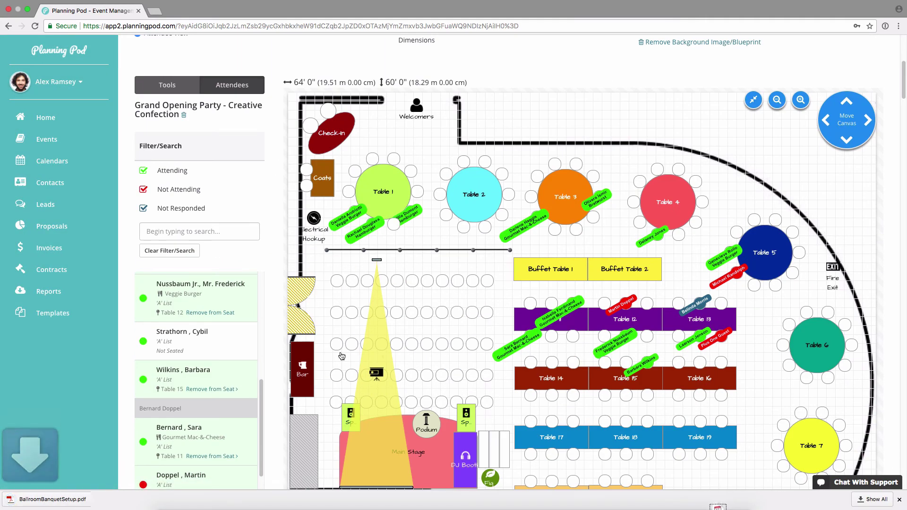
left_click(67, 500)
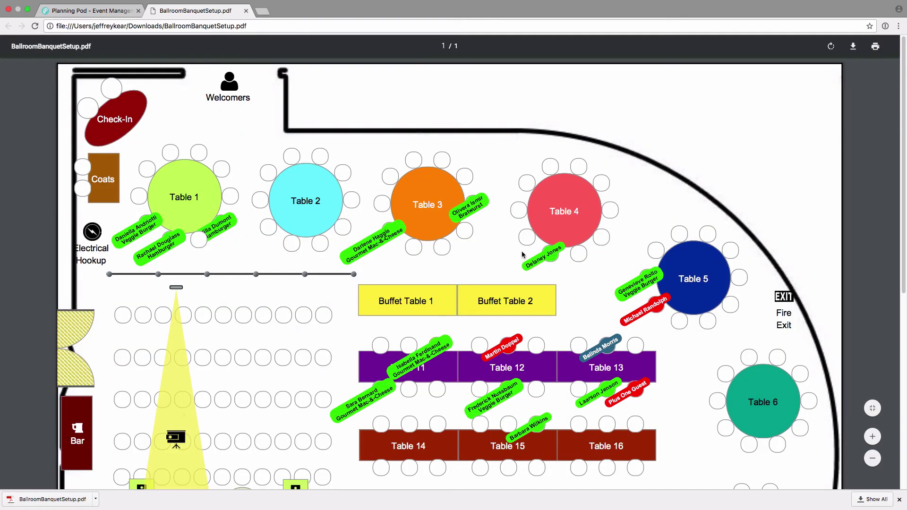
Zoom the PDF out to review Tables 1–21 with guest labels, including Tables 8–10
scroll(522, 255, "down", 1)
left_click(878, 462)
left_click(879, 462)
left_click(878, 463)
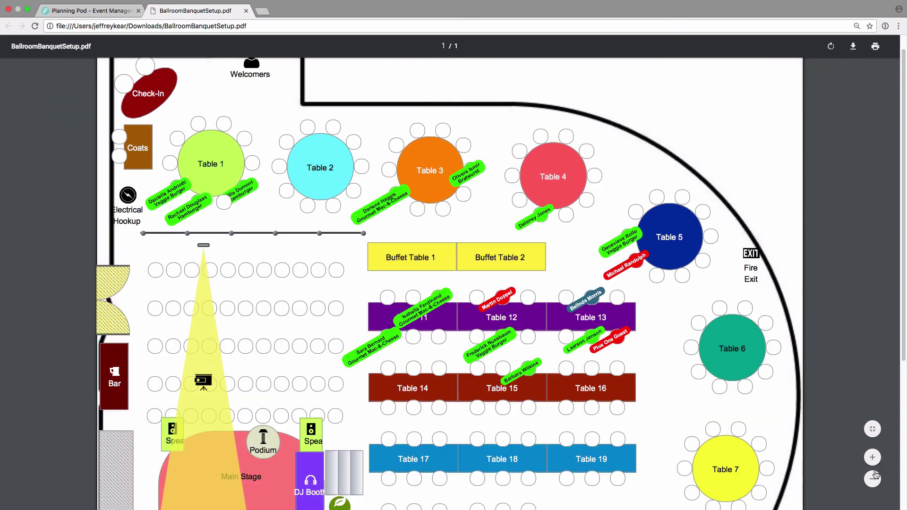
left_click(872, 479)
left_click(873, 479)
left_click(873, 479)
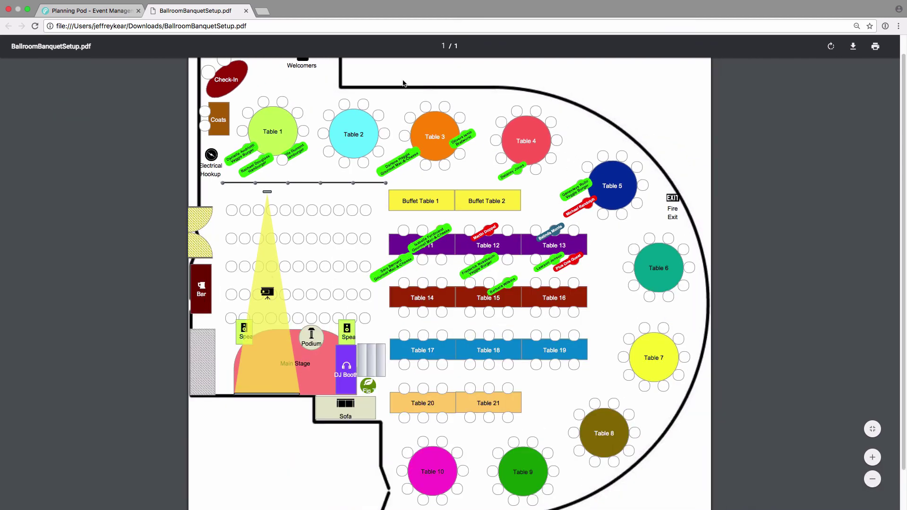